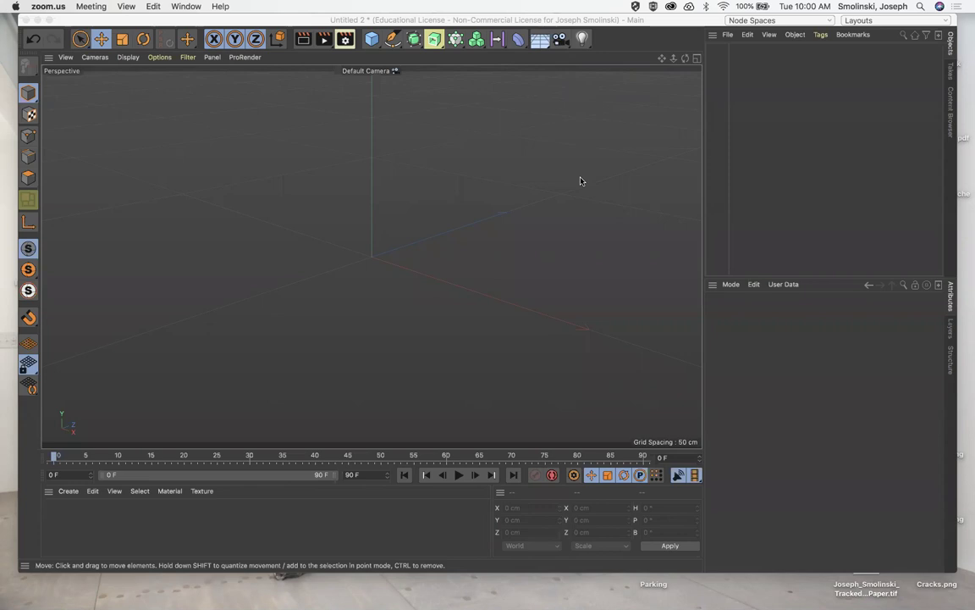
# Add a sphere primitive to the empty scene.
pyautogui.click(356, 114)
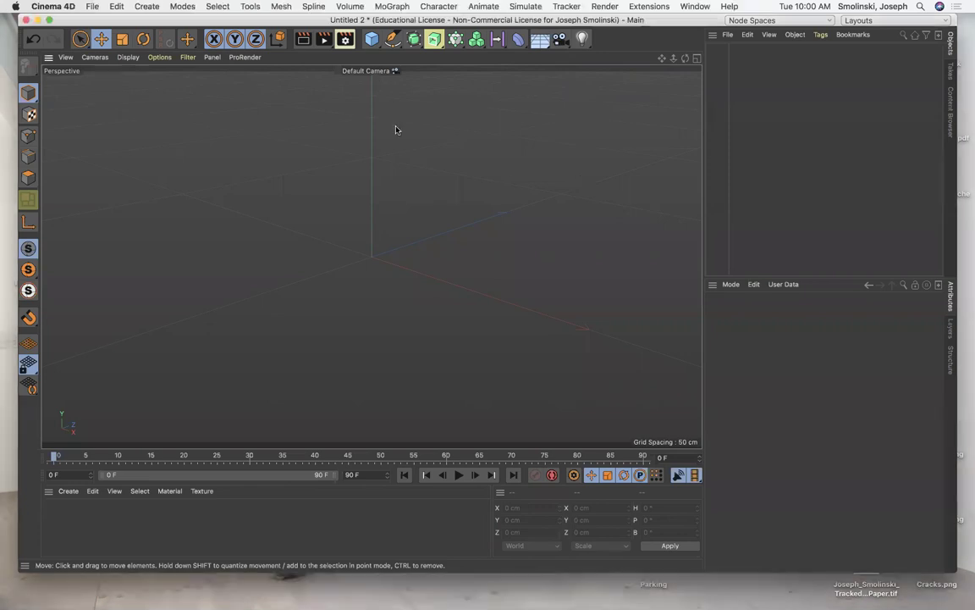
pyautogui.click(375, 42)
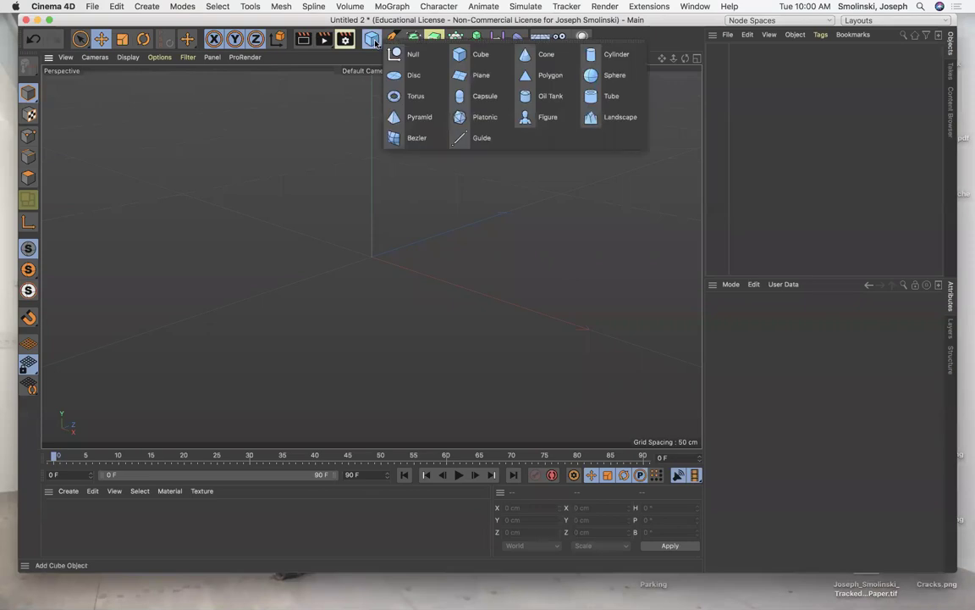
pyautogui.click(614, 75)
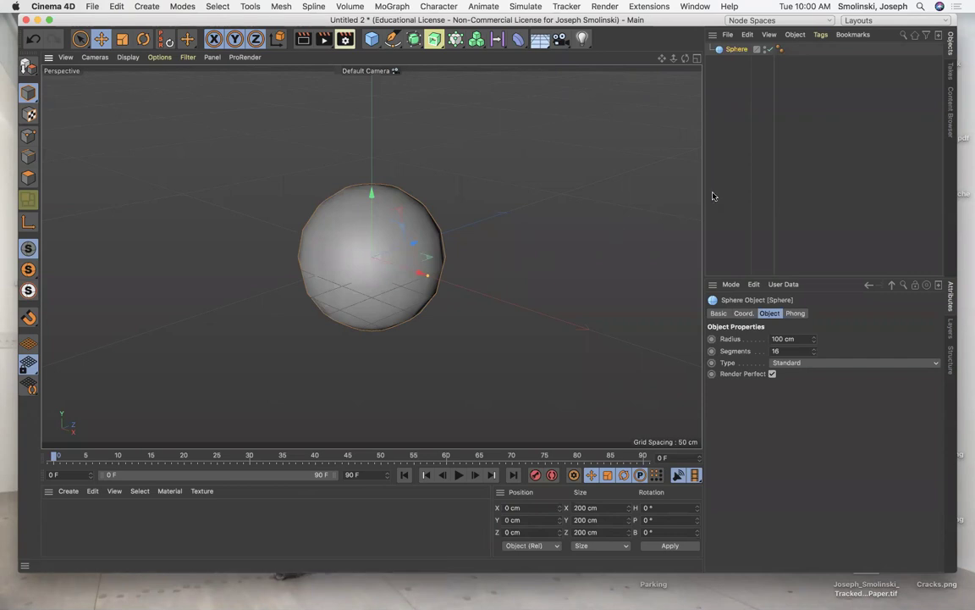
# Switch to the Sculpt layout, convert the sphere to an editable polygon object and return to the sculpting layers.
pyautogui.click(900, 21)
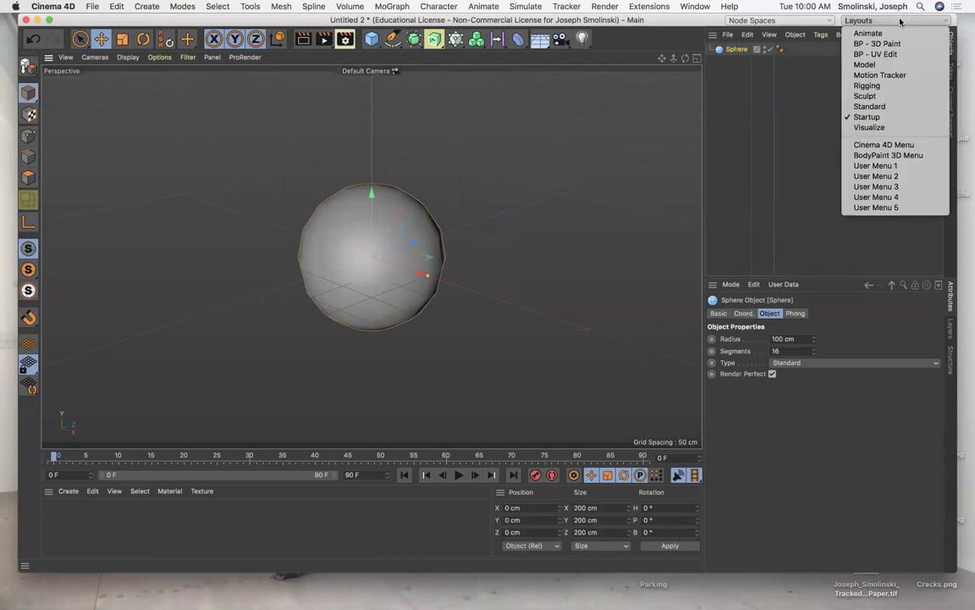
pyautogui.click(865, 95)
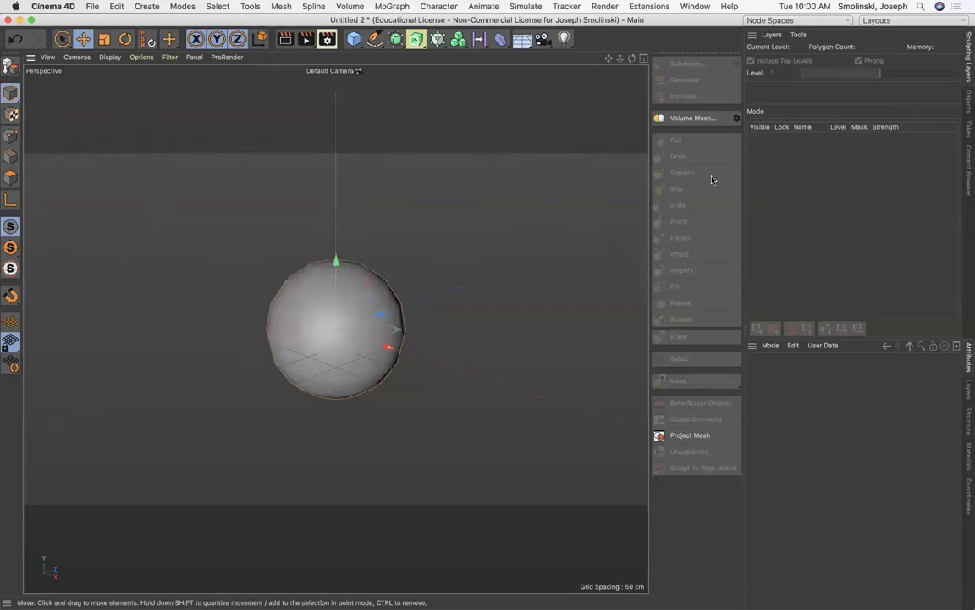
pyautogui.click(968, 102)
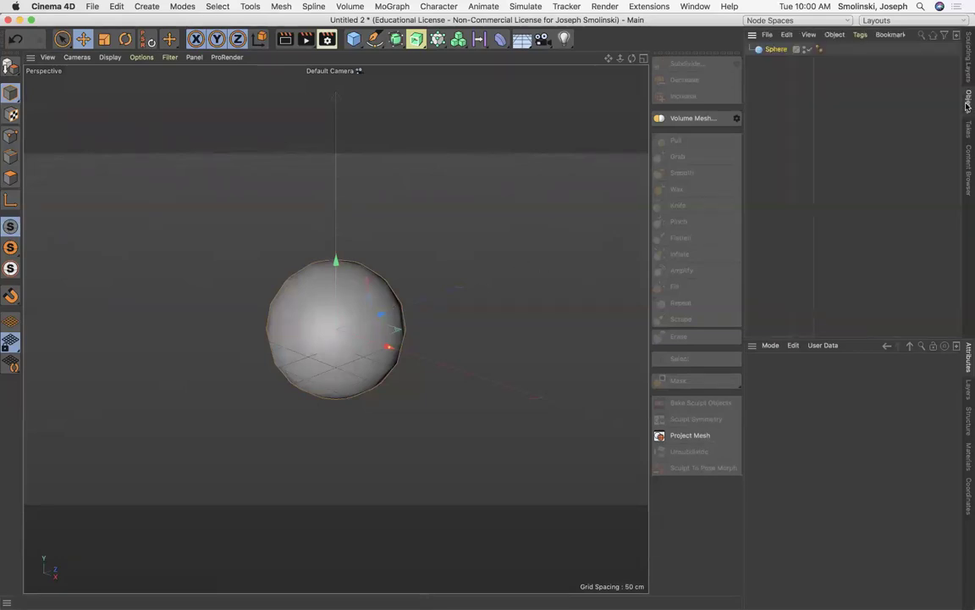
pyautogui.click(774, 49)
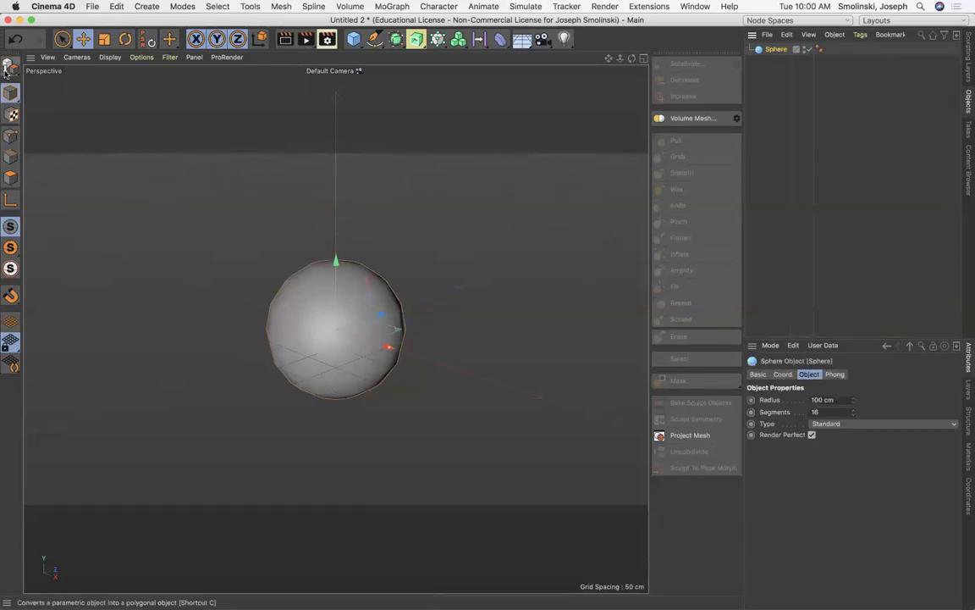
pyautogui.click(11, 67)
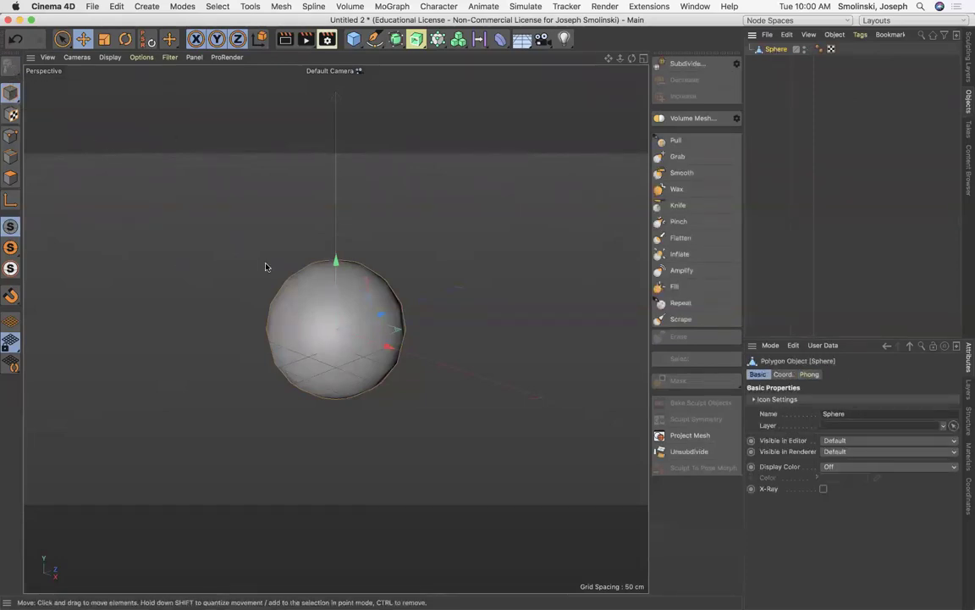
pyautogui.click(969, 61)
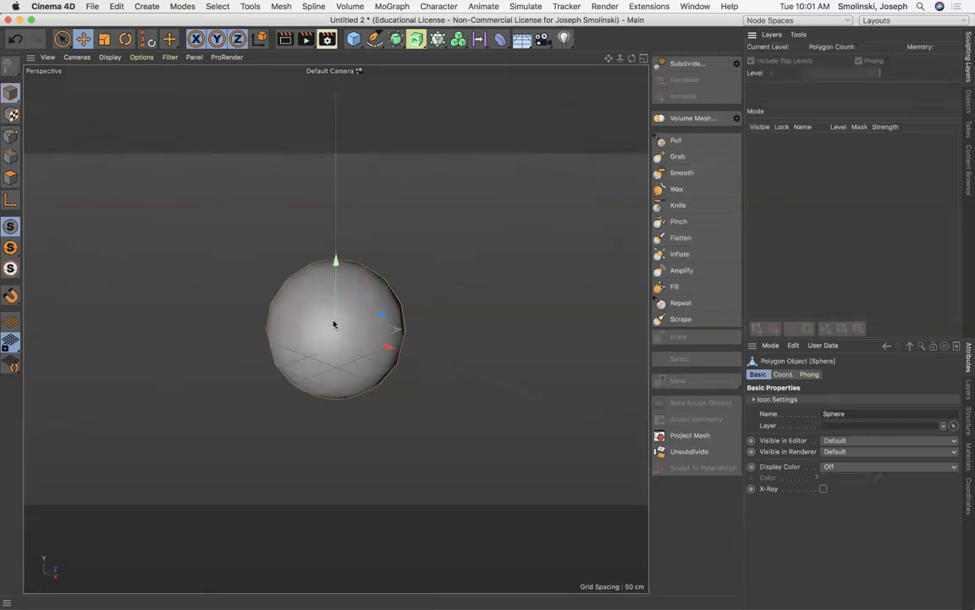
# Try pulling out the low-resolution sphere's surface with the Grab brush, and undo the stroke.
pyautogui.click(675, 158)
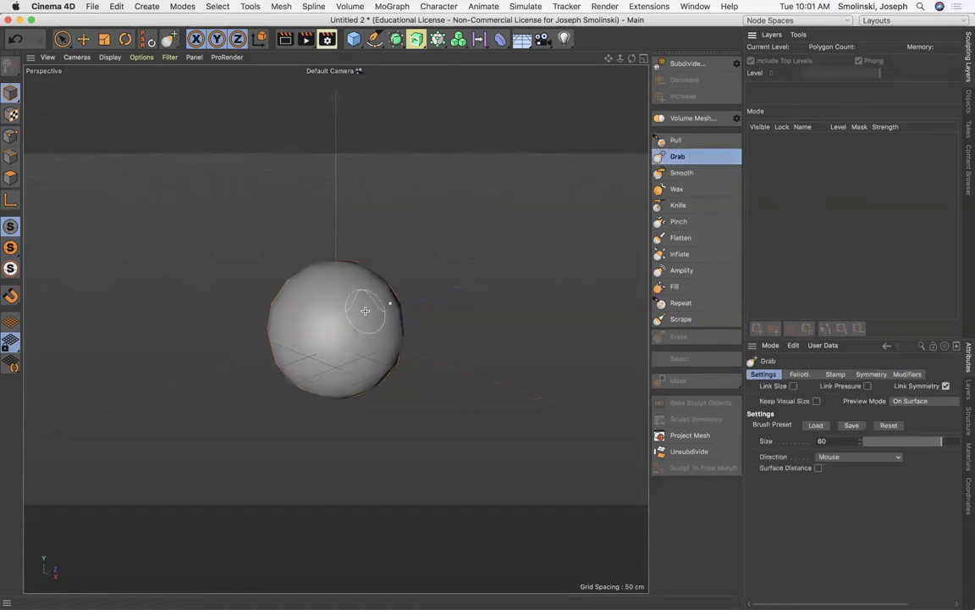
pyautogui.moveTo(365, 311)
pyautogui.mouseDown()
pyautogui.moveTo(358, 300)
pyautogui.moveTo(423, 304)
pyautogui.moveTo(414, 324)
pyautogui.moveTo(473, 347)
pyautogui.moveTo(429, 350)
pyautogui.moveTo(392, 287)
pyautogui.moveTo(415, 289)
pyautogui.mouseUp()
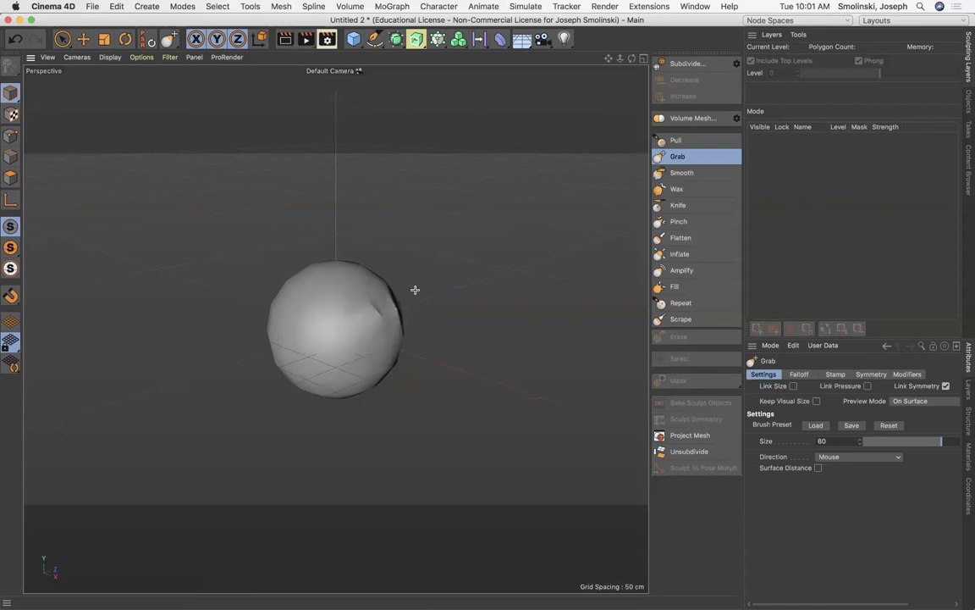
pyautogui.press('super+z')
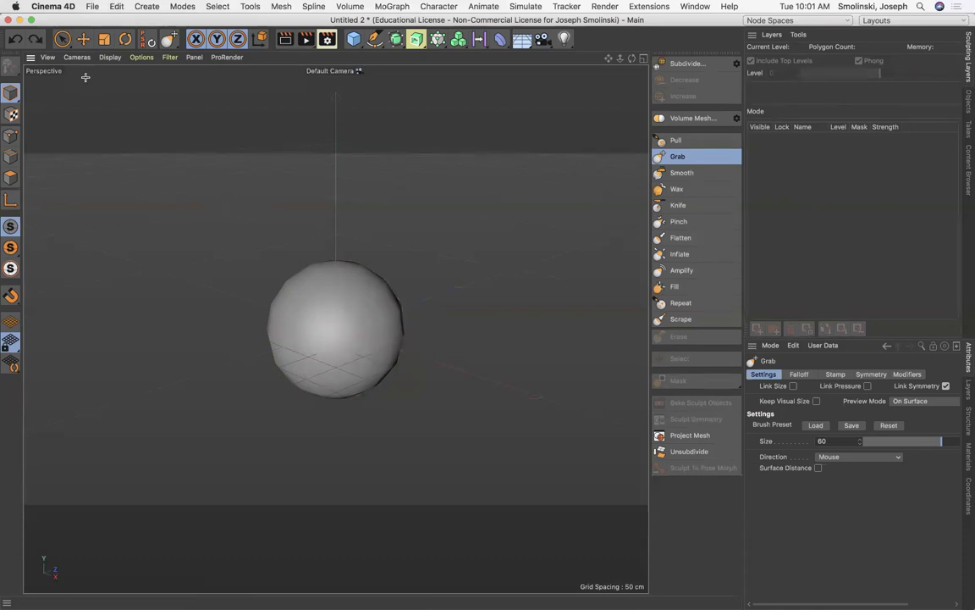
# Display the mesh with Gouraud Shading (Lines) and subdivide the sphere up to sculpt level 4.
pyautogui.click(109, 57)
pyautogui.click(146, 88)
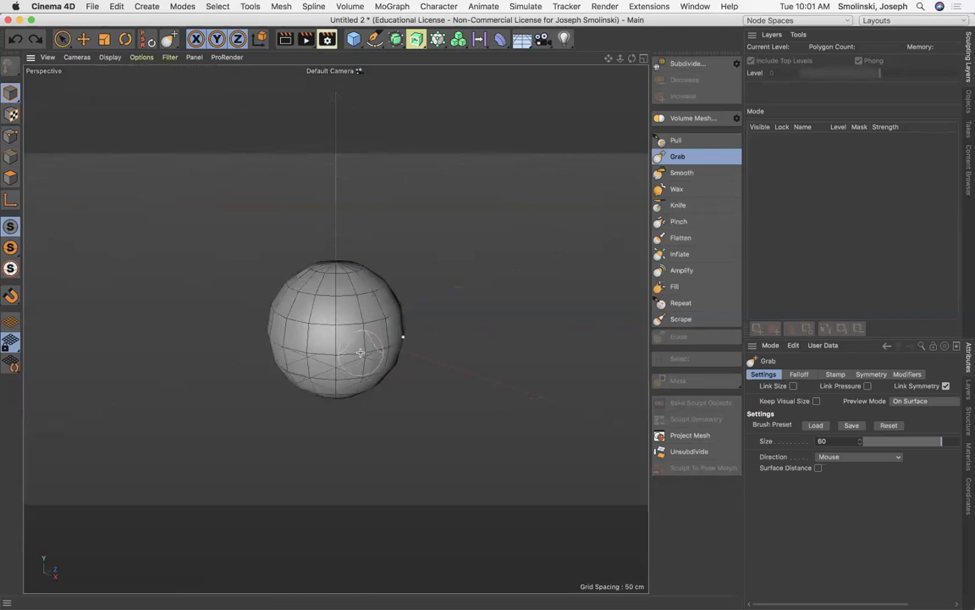
pyautogui.click(687, 66)
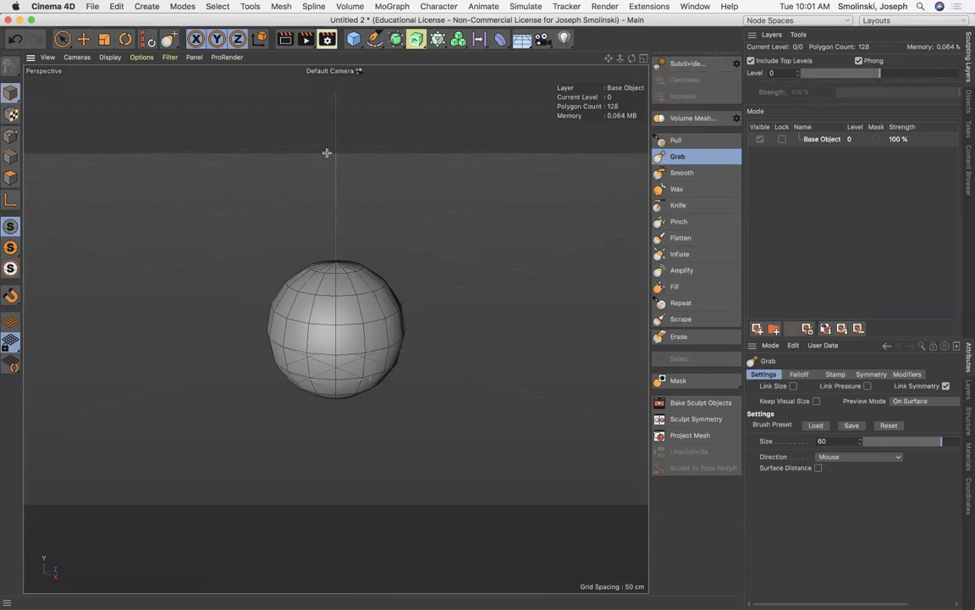
pyautogui.click(693, 64)
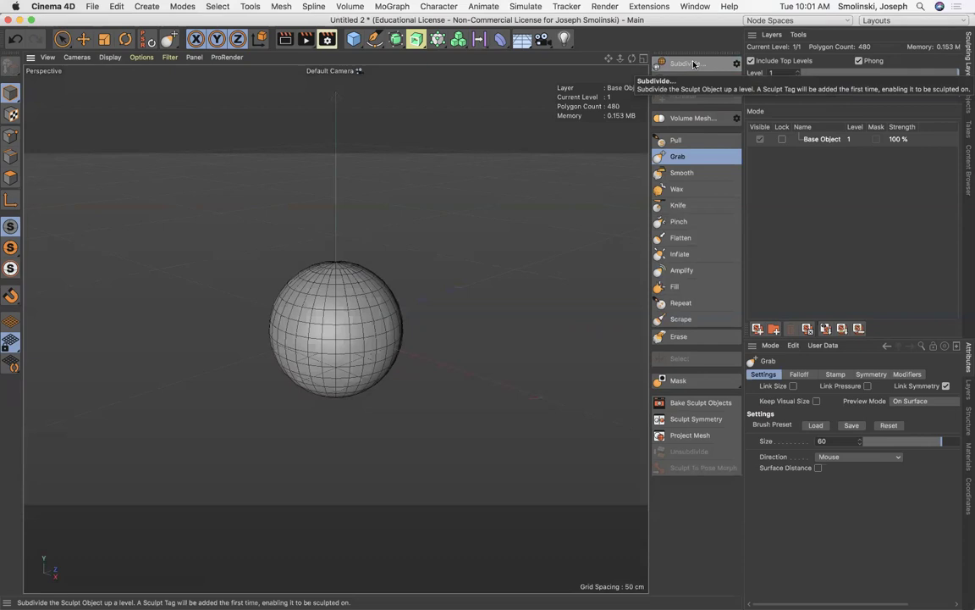
pyautogui.click(693, 65)
pyautogui.click(693, 65)
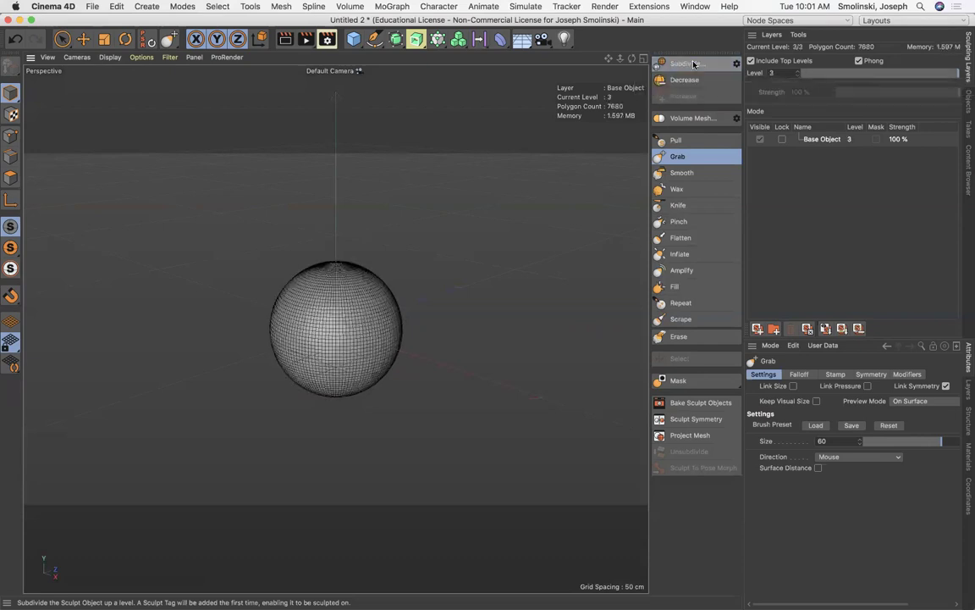
pyautogui.click(692, 64)
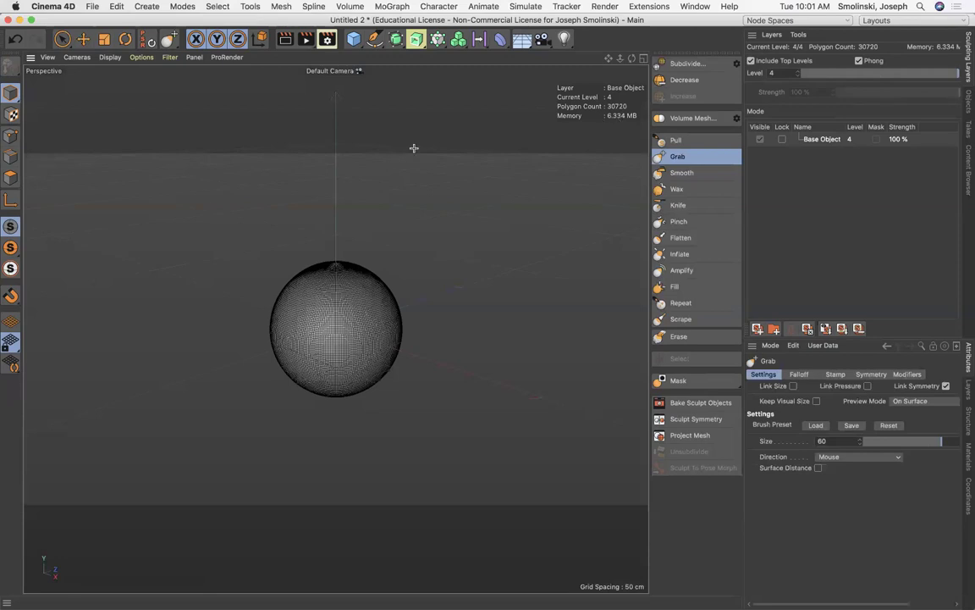
# Set the viewport display back to plain Gouraud Shading without mesh lines.
pyautogui.click(110, 58)
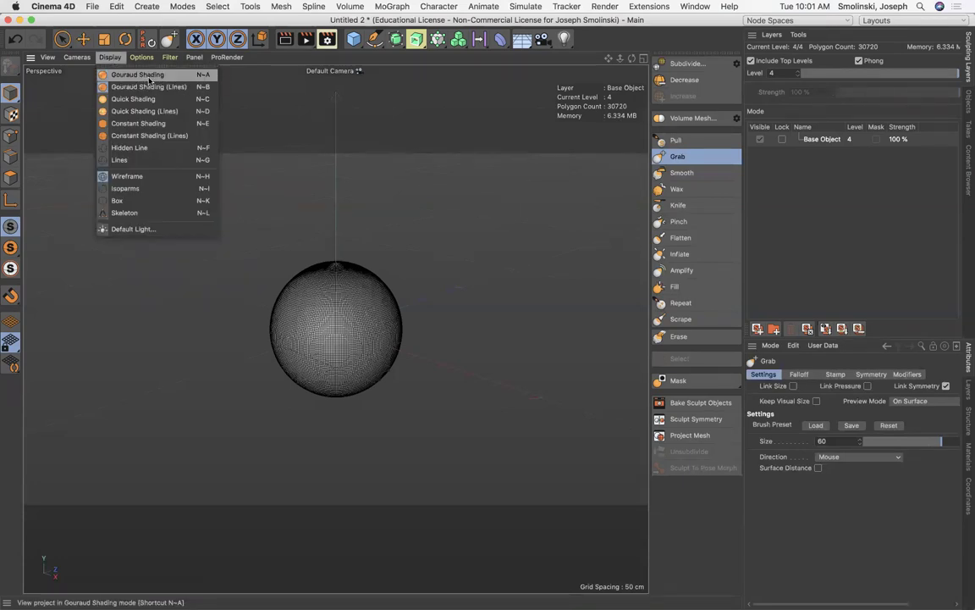
pyautogui.click(144, 75)
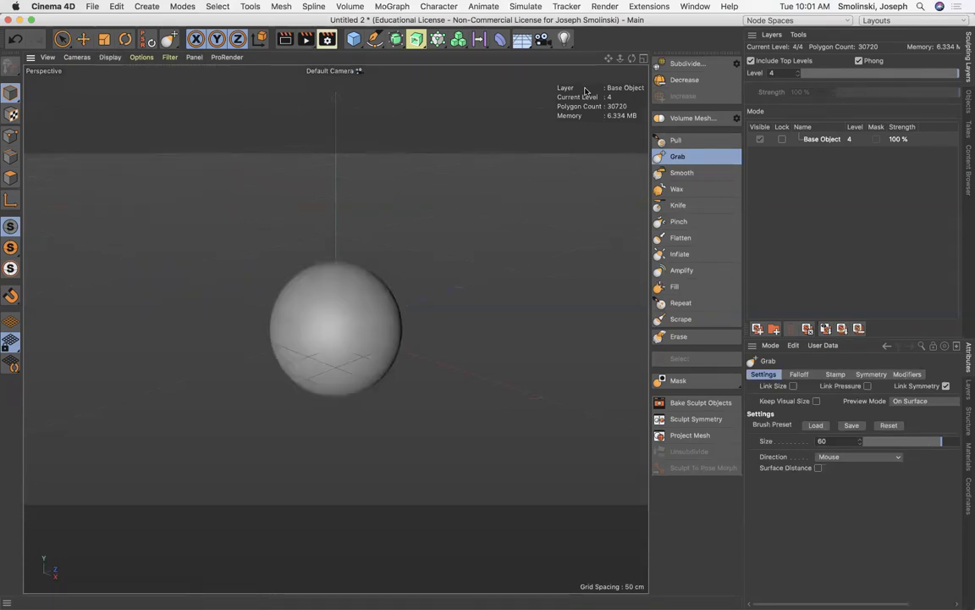
pyautogui.moveTo(620, 59); pyautogui.dragTo(703, 58)
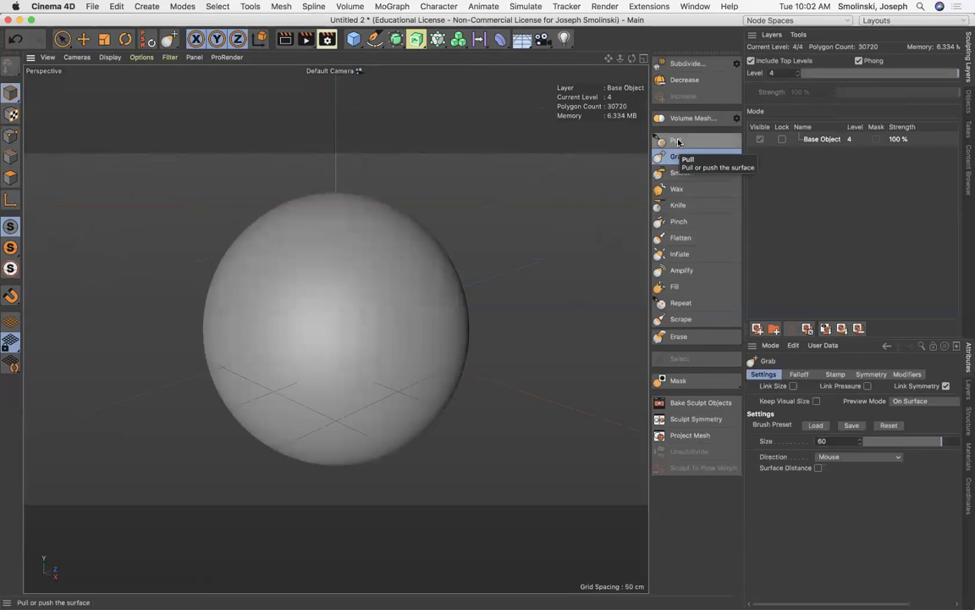
# Activate the Pull brush with Link Symmetry and Z (XY) symmetry turned off.
pyautogui.click(678, 141)
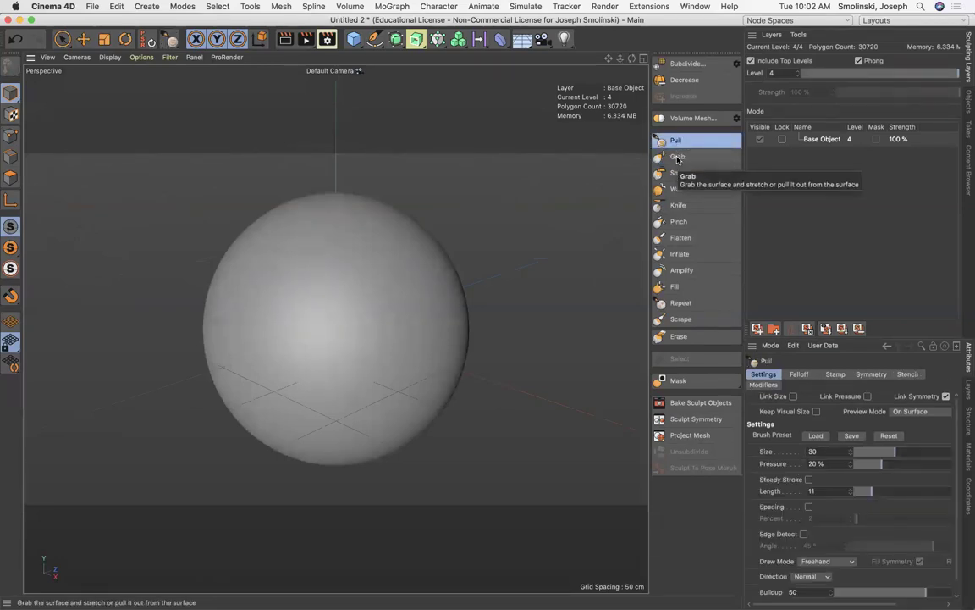
pyautogui.click(678, 157)
pyautogui.click(678, 143)
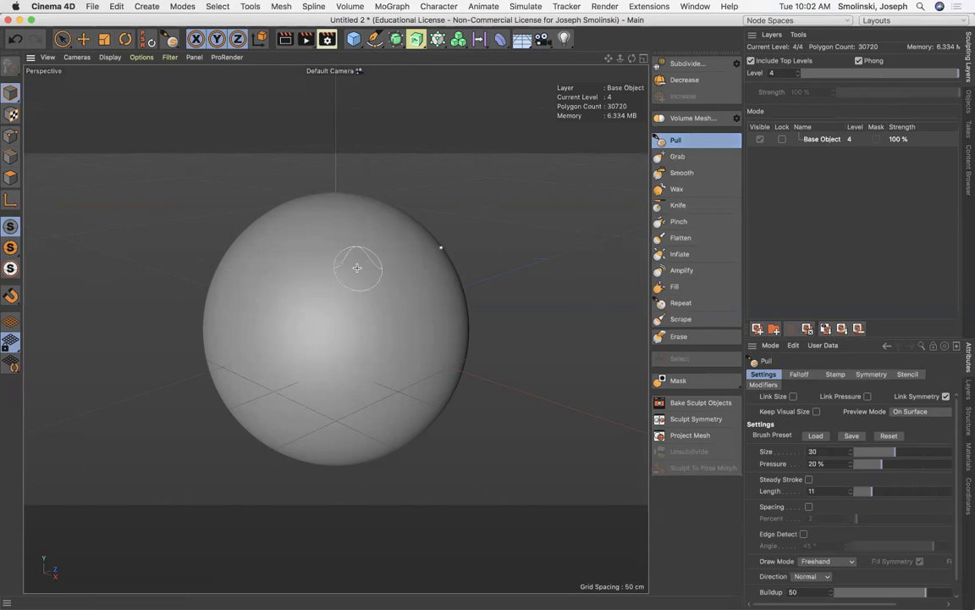
pyautogui.click(946, 396)
pyautogui.click(373, 285)
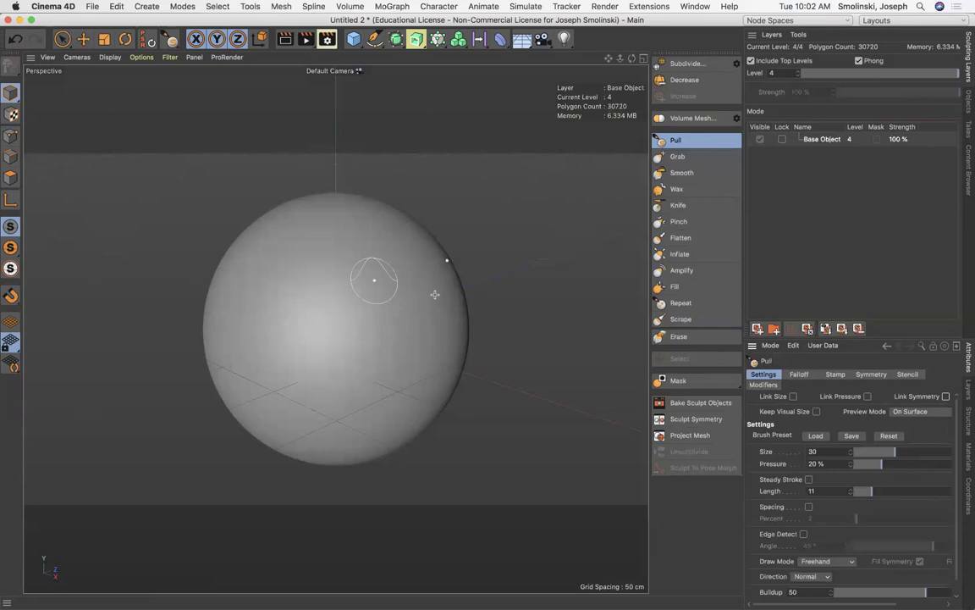
pyautogui.click(871, 373)
pyautogui.click(891, 447)
pyautogui.click(891, 447)
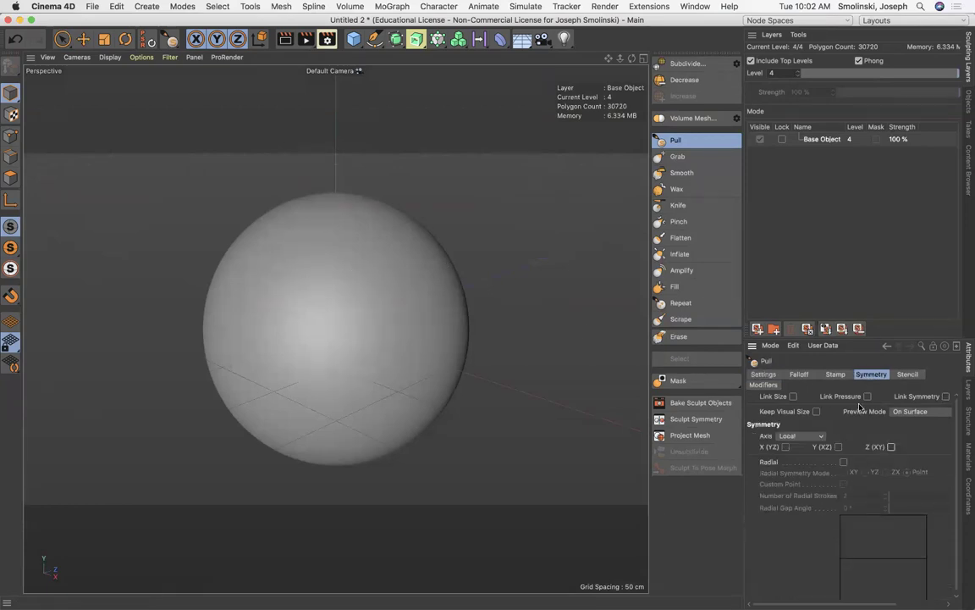
pyautogui.click(764, 375)
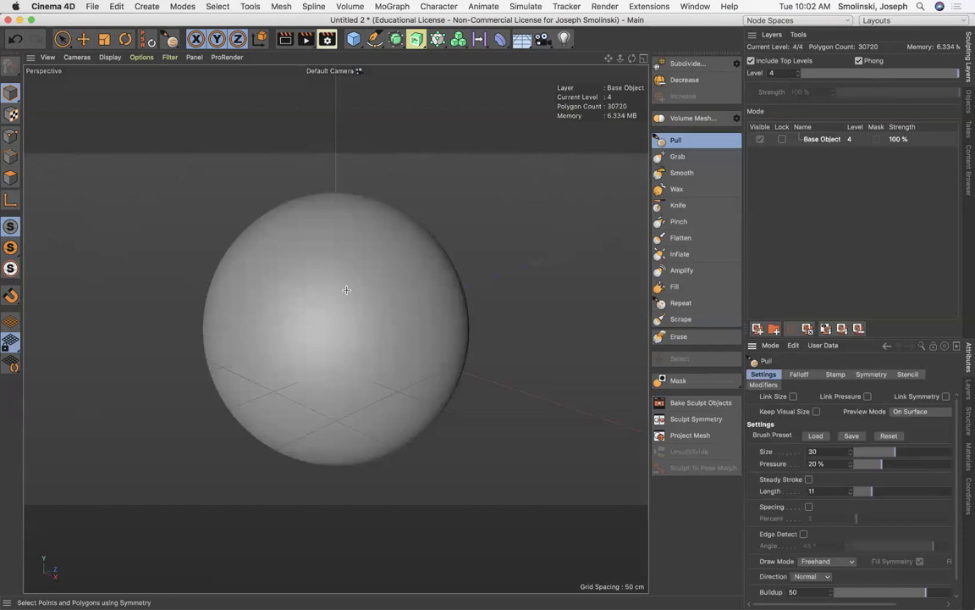
# Try painting raised circular strokes on the sphere's front with the Pull brush, and undo them.
pyautogui.moveTo(286, 301)
pyautogui.mouseDown()
pyautogui.moveTo(311, 357)
pyautogui.moveTo(390, 348)
pyautogui.moveTo(296, 414)
pyautogui.moveTo(248, 313)
pyautogui.mouseUp()
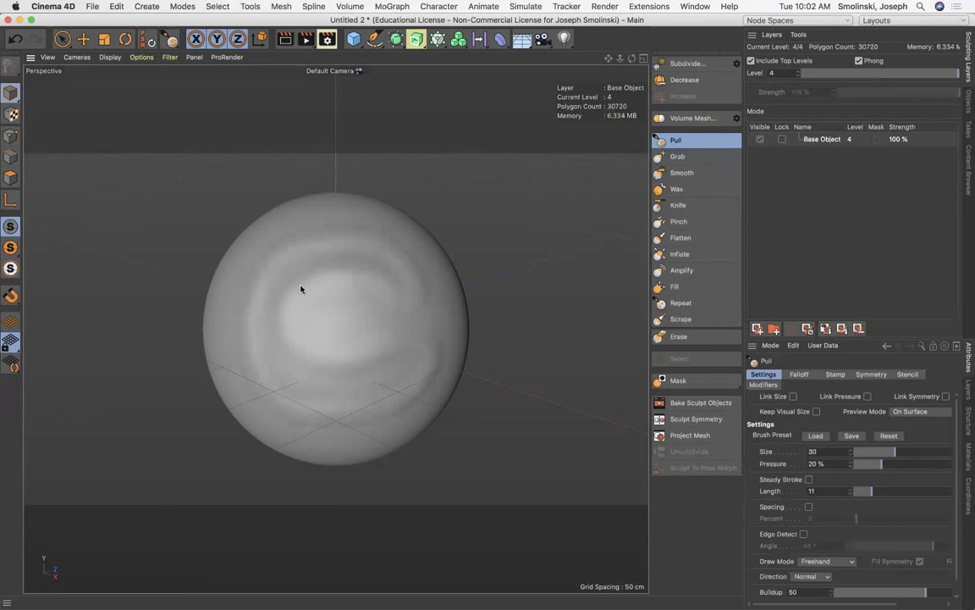
pyautogui.moveTo(422, 367)
pyautogui.mouseDown()
pyautogui.moveTo(257, 392)
pyautogui.moveTo(337, 251)
pyautogui.mouseUp()
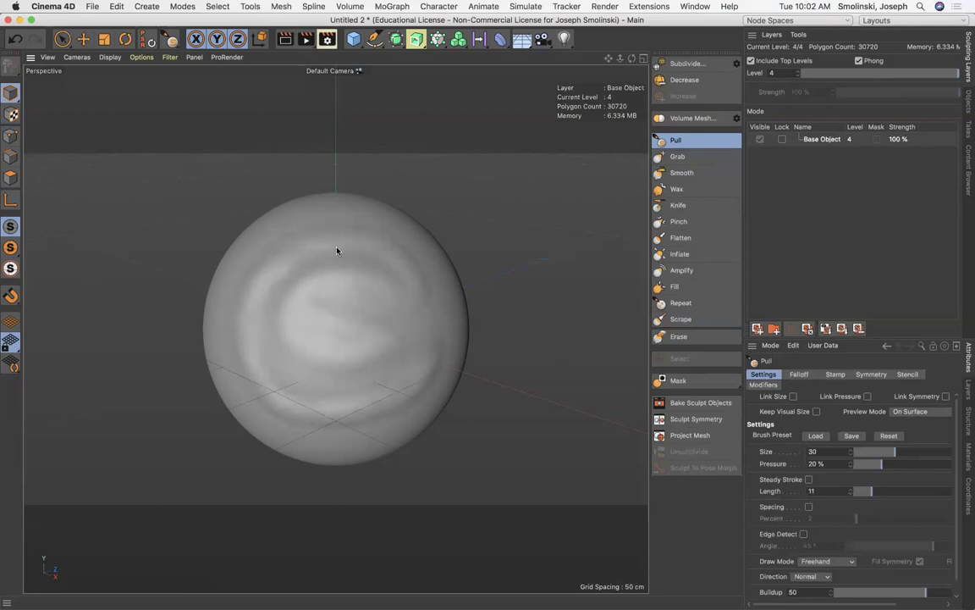
pyautogui.press('super+z')
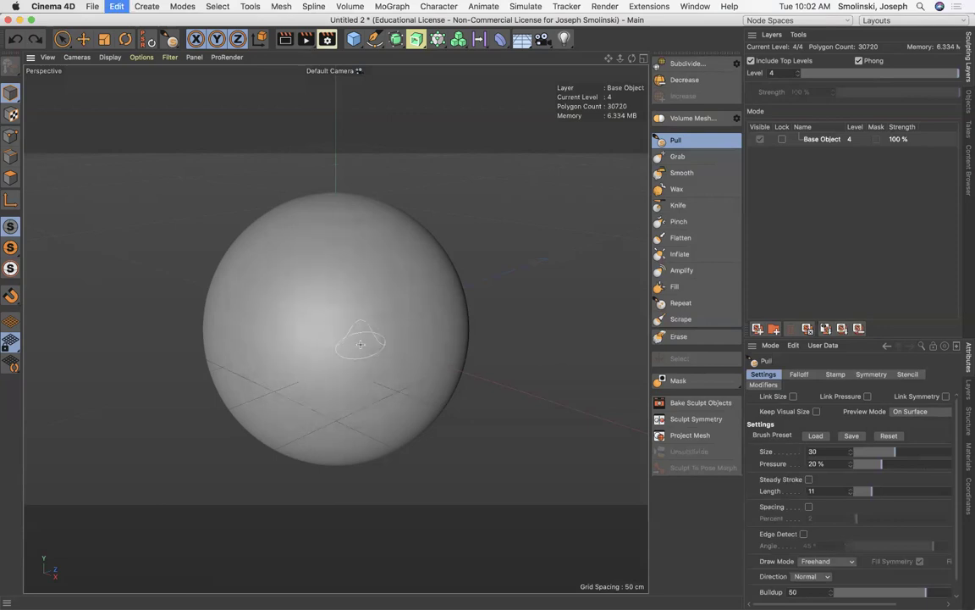
# Try stretching the subdivided sphere's upper side outward with the Grab brush, and undo the stroke.
pyautogui.click(677, 157)
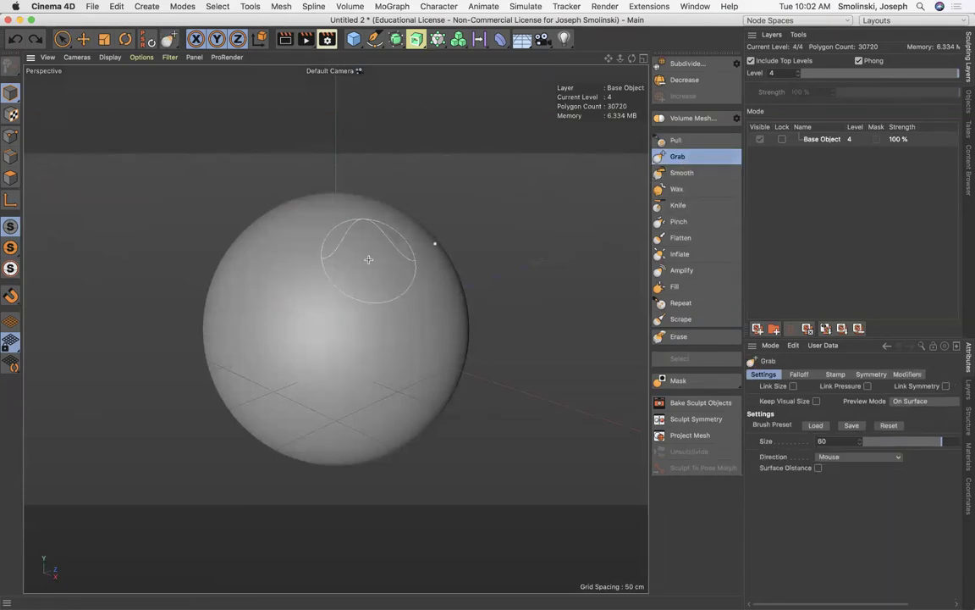
pyautogui.moveTo(370, 255)
pyautogui.mouseDown()
pyautogui.moveTo(392, 219)
pyautogui.moveTo(407, 233)
pyautogui.moveTo(388, 211)
pyautogui.moveTo(396, 179)
pyautogui.moveTo(380, 235)
pyautogui.moveTo(327, 289)
pyautogui.moveTo(428, 239)
pyautogui.mouseUp()
pyautogui.hotkey('ctrl', 'z')
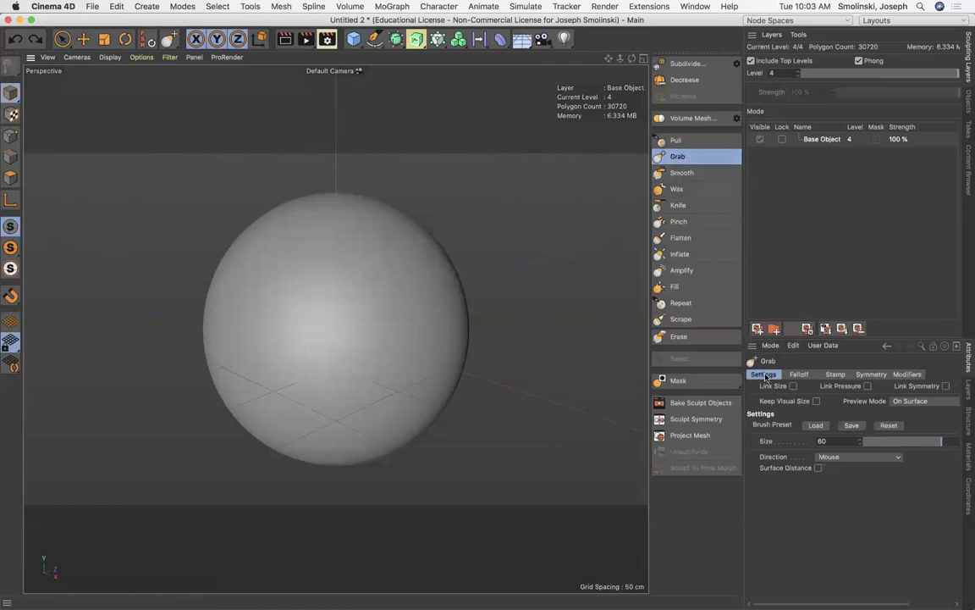
# Set the Grab brush's symmetry to X (YZ) instead of Z (XY), with Link Symmetry on.
pyautogui.click(873, 374)
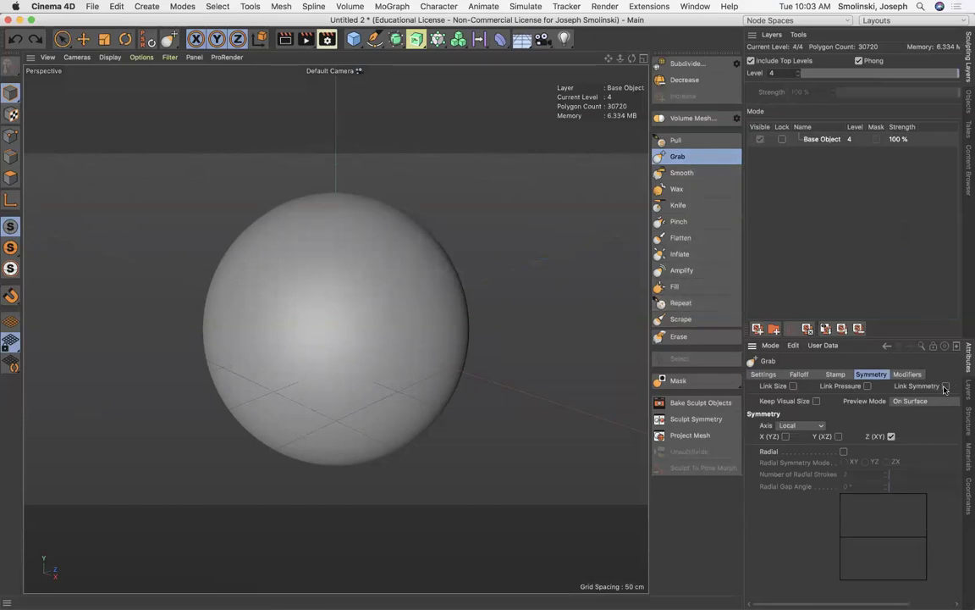
pyautogui.click(890, 436)
pyautogui.click(786, 437)
# Try pulling two mirrored horns out of the sphere with the Grab brush, inspect them and undo the stroke.
pyautogui.moveTo(632, 58); pyautogui.dragTo(543, 57)
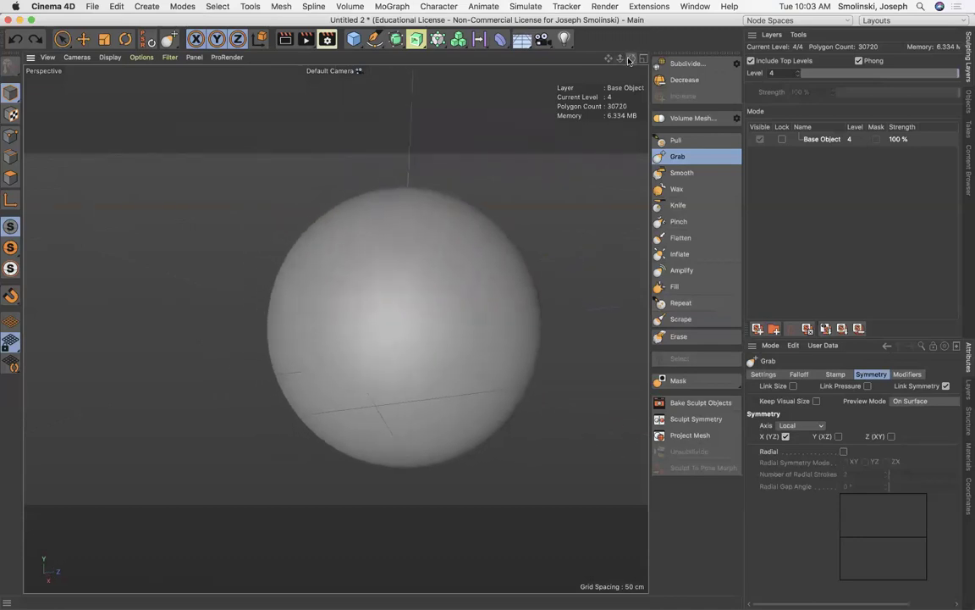
pyautogui.moveTo(608, 57); pyautogui.dragTo(548, 55)
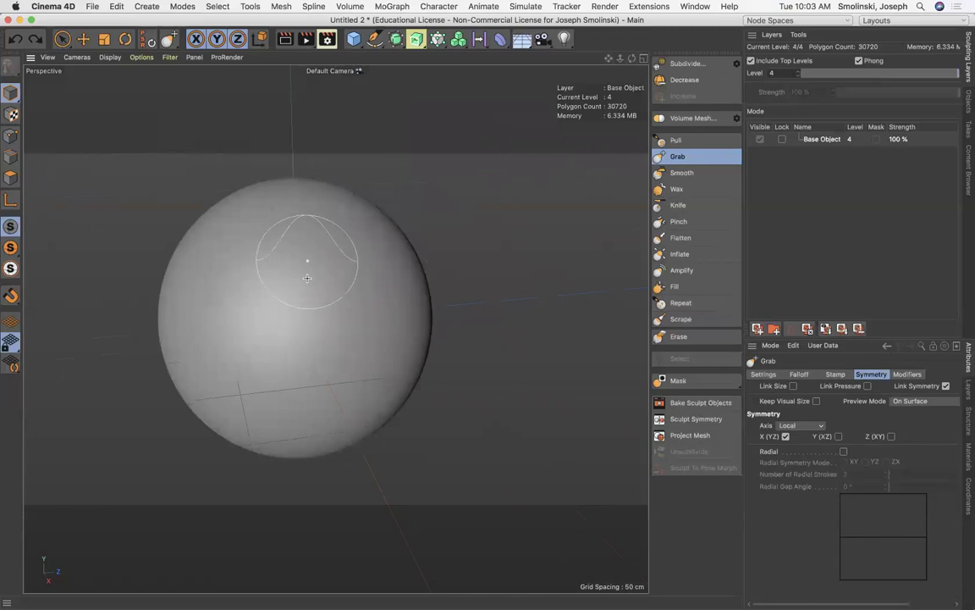
pyautogui.moveTo(360, 291)
pyautogui.mouseDown()
pyautogui.moveTo(427, 272)
pyautogui.moveTo(438, 141)
pyautogui.mouseUp()
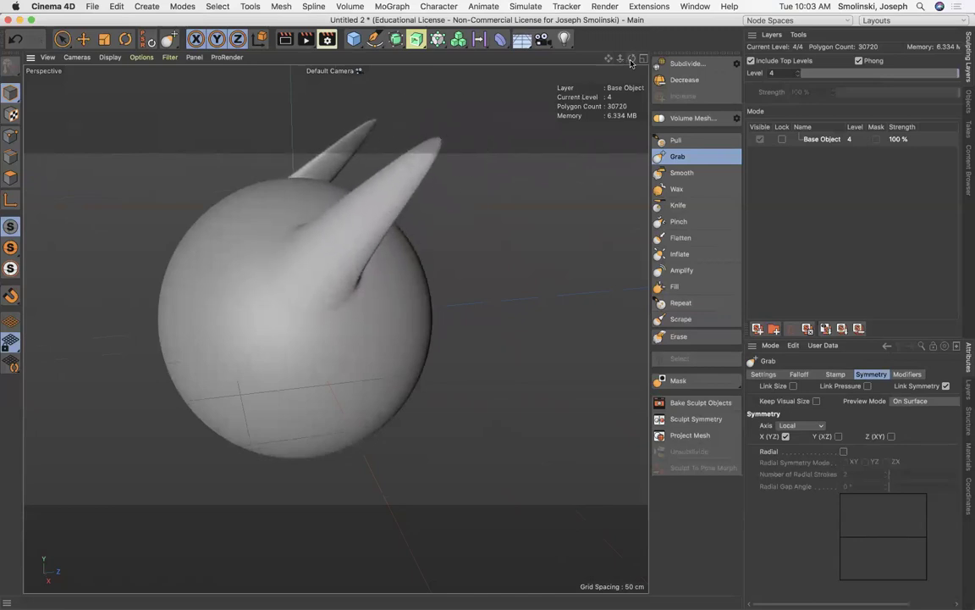
pyautogui.moveTo(631, 58); pyautogui.dragTo(489, 66)
pyautogui.keyDown('alt'); pyautogui.moveTo(335, 328); pyautogui.dragTo(335, 328); pyautogui.keyUp('alt')
pyautogui.press('super+z')
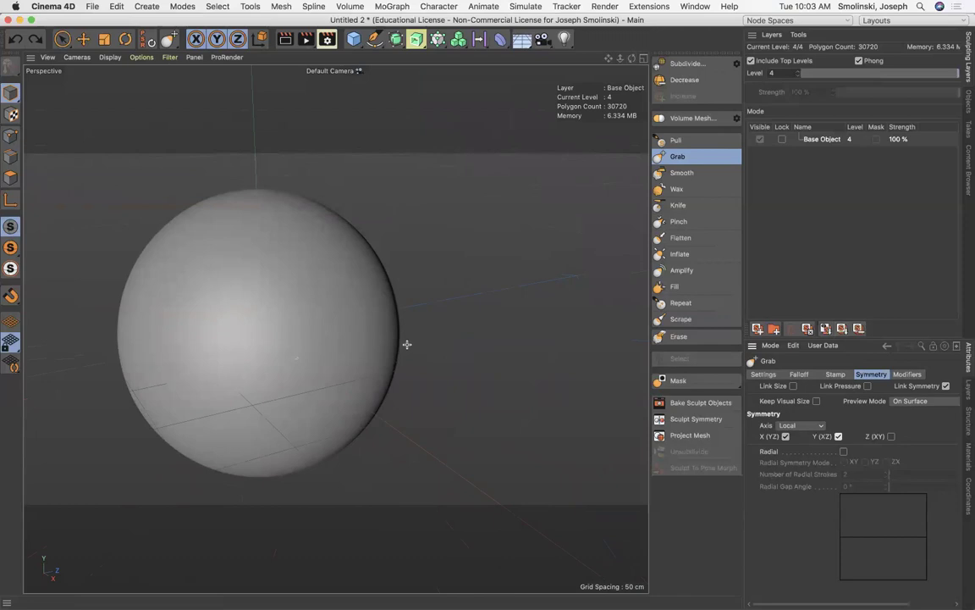
# Try pulling mirrored horns out of the sphere with the Grab brush using X (YZ) and Y (XZ) symmetry, and undo the stroke.
pyautogui.moveTo(259, 225)
pyautogui.mouseDown()
pyautogui.moveTo(263, 142)
pyautogui.moveTo(254, 151)
pyautogui.moveTo(205, 133)
pyautogui.moveTo(180, 136)
pyautogui.moveTo(280, 150)
pyautogui.mouseUp()
pyautogui.moveTo(631, 59); pyautogui.dragTo(666, 60)
pyautogui.press('super+z')
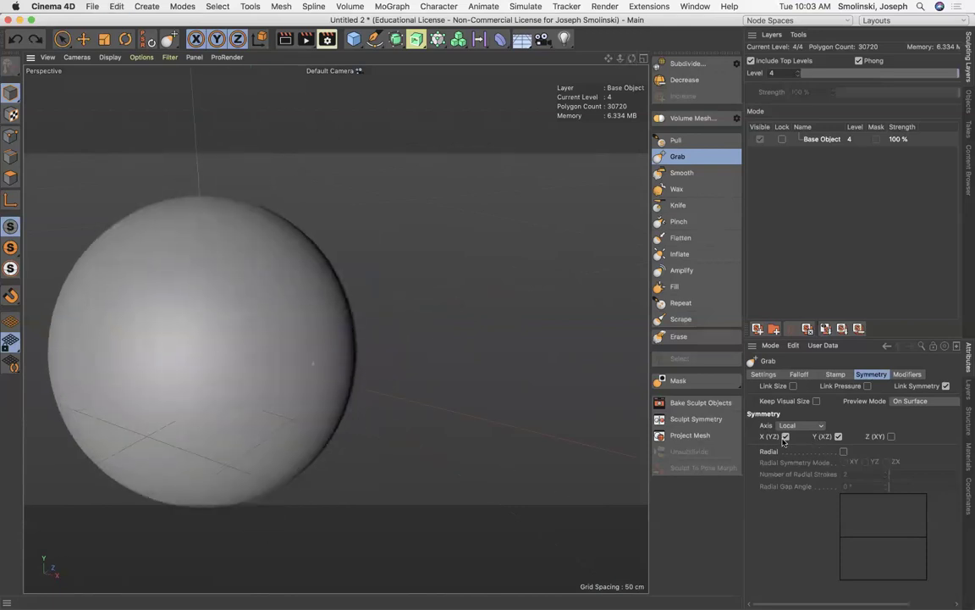
# Try a Grab stroke on the sphere's upper side with only Y (XZ) symmetry enabled, and undo it.
pyautogui.click(786, 436)
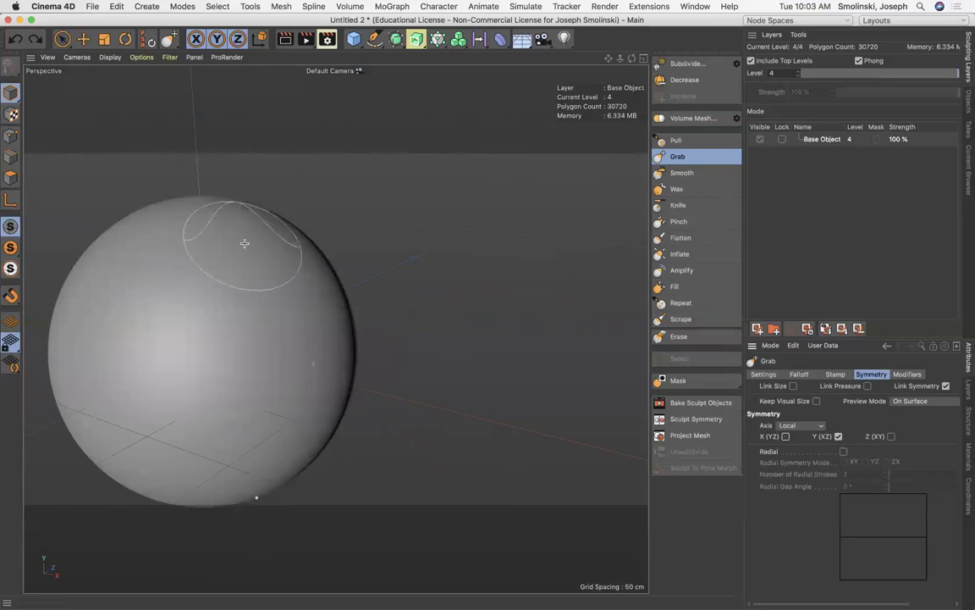
pyautogui.moveTo(244, 240); pyautogui.dragTo(249, 159)
pyautogui.press('super+z')
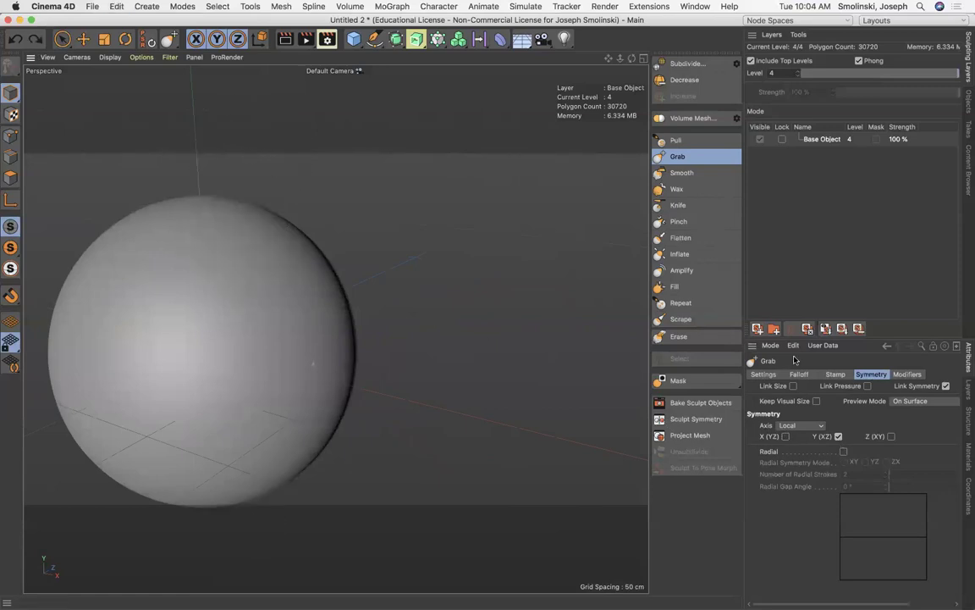
# Enable X (YZ) and Z (XY) symmetry for the Grab brush in addition to Y (XZ).
pyautogui.click(786, 436)
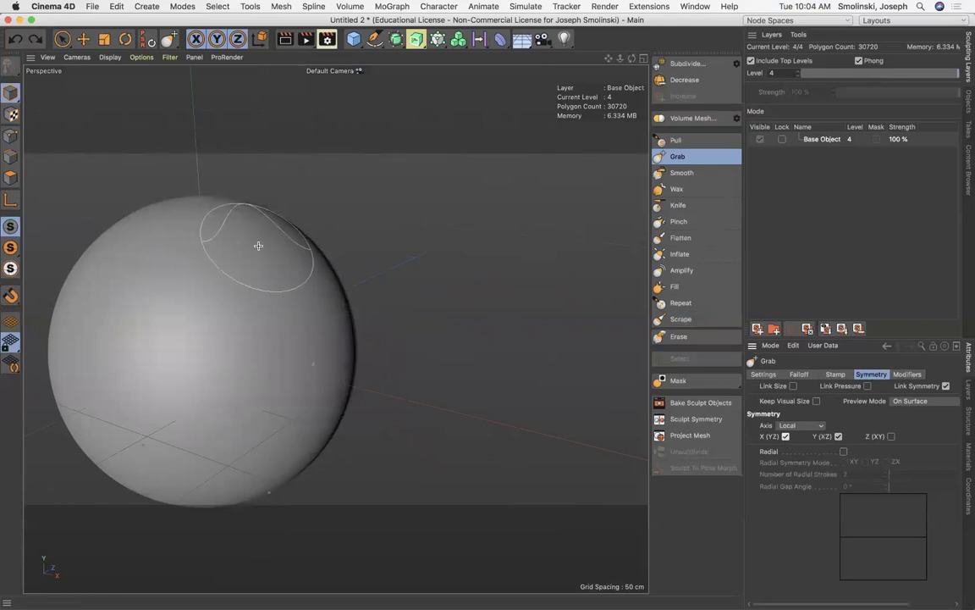
pyautogui.click(891, 436)
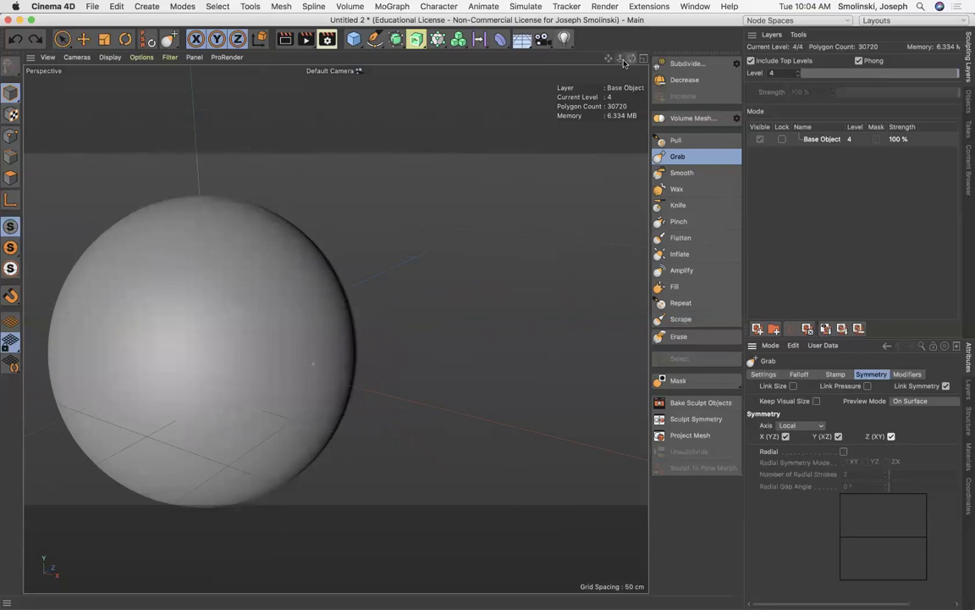
# Try pulling horns out of the sphere with all three symmetry axes active, and undo the Grab strokes.
pyautogui.moveTo(620, 58); pyautogui.dragTo(621, 64)
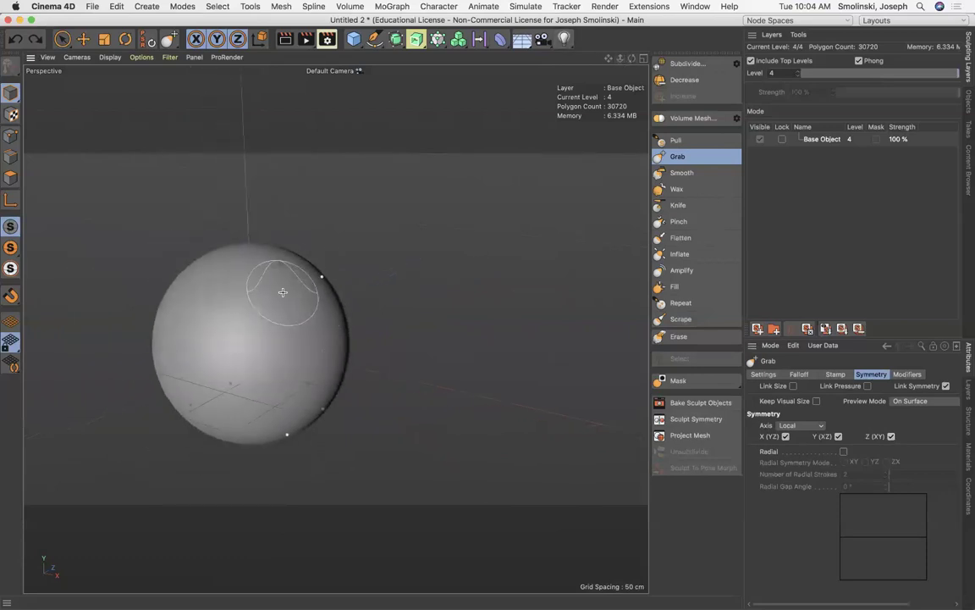
pyautogui.moveTo(283, 292)
pyautogui.mouseDown()
pyautogui.moveTo(315, 252)
pyautogui.moveTo(328, 269)
pyautogui.moveTo(258, 252)
pyautogui.moveTo(281, 238)
pyautogui.moveTo(260, 180)
pyautogui.mouseUp()
pyautogui.hotkey('ctrl', 'z')
pyautogui.hotkey('ctrl', 'z')
pyautogui.hotkey('ctrl', 'z')
pyautogui.hotkey('ctrl', 'z')
pyautogui.hotkey('ctrl', 'z')
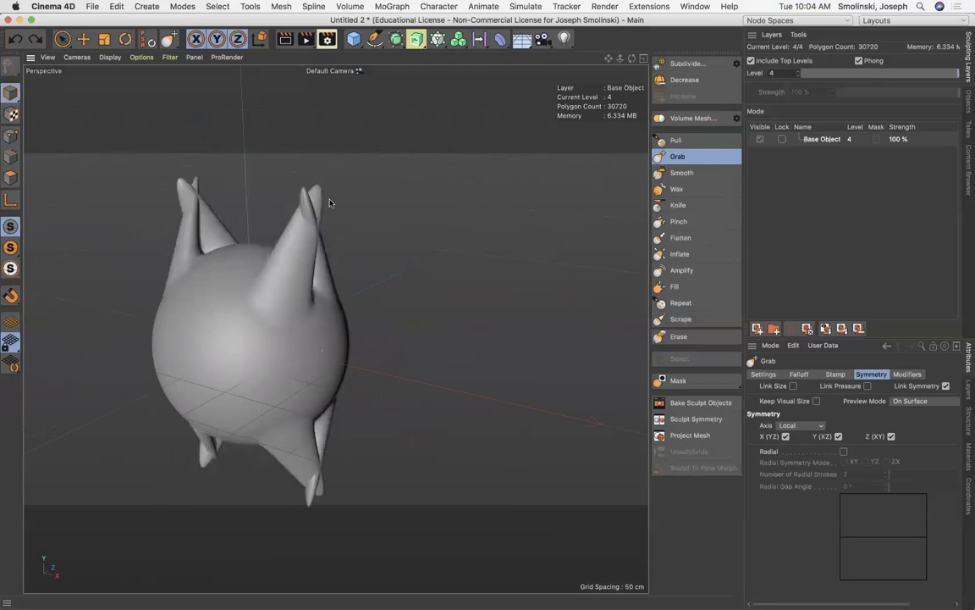
pyautogui.moveTo(280, 290); pyautogui.dragTo(306, 278)
pyautogui.press('super+z')
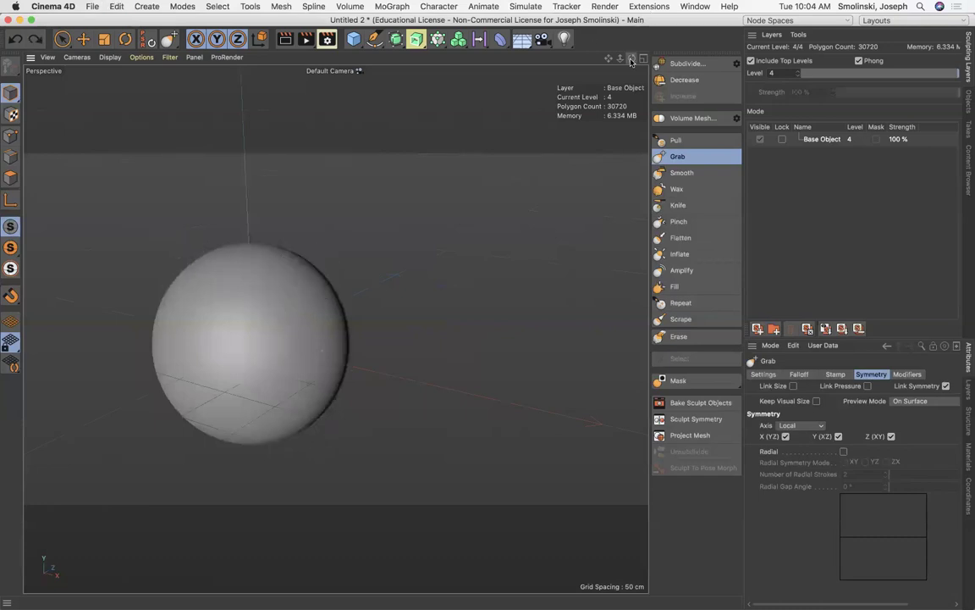
# Limit the Grab brush's symmetry to Z (XY) only and set the brush size to 200.
pyautogui.moveTo(632, 58); pyautogui.dragTo(516, 58)
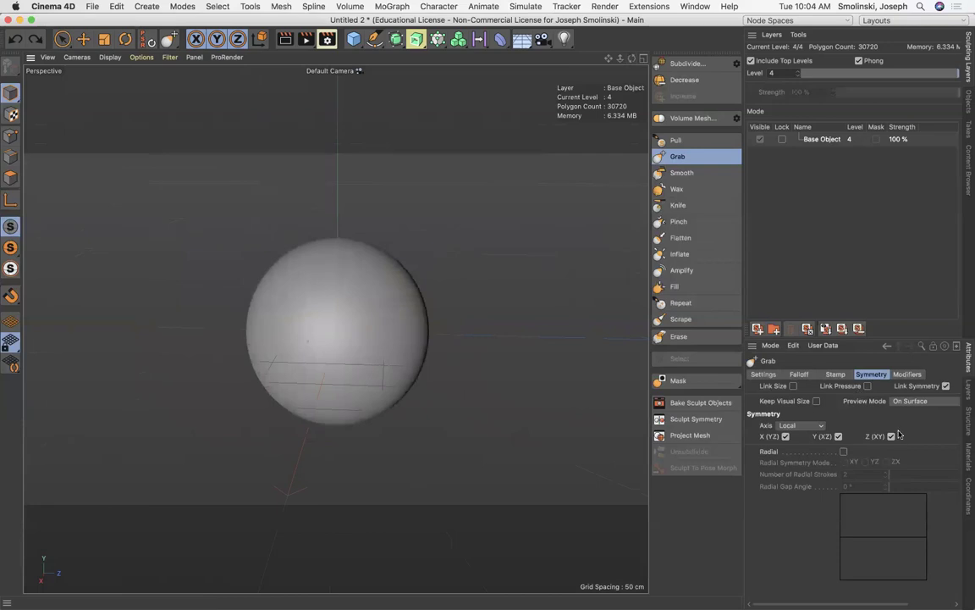
pyautogui.click(786, 436)
pyautogui.click(765, 375)
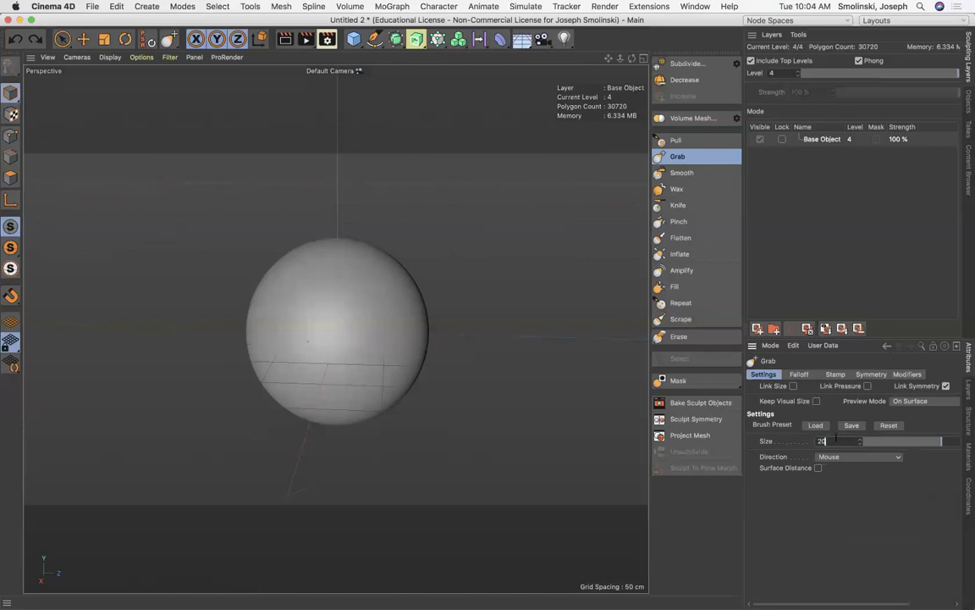
pyautogui.click(836, 440)
pyautogui.write('200')
pyautogui.press('Return')
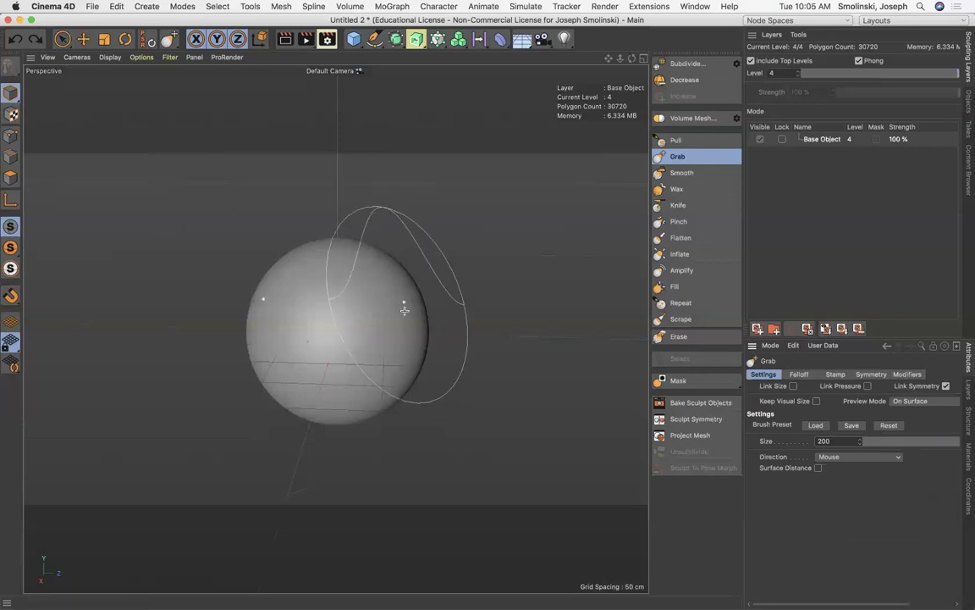
# Taper the sphere's lower half and push its lower back upward and inward with the Grab brush to rough out a head.
pyautogui.moveTo(414, 381); pyautogui.dragTo(391, 370)
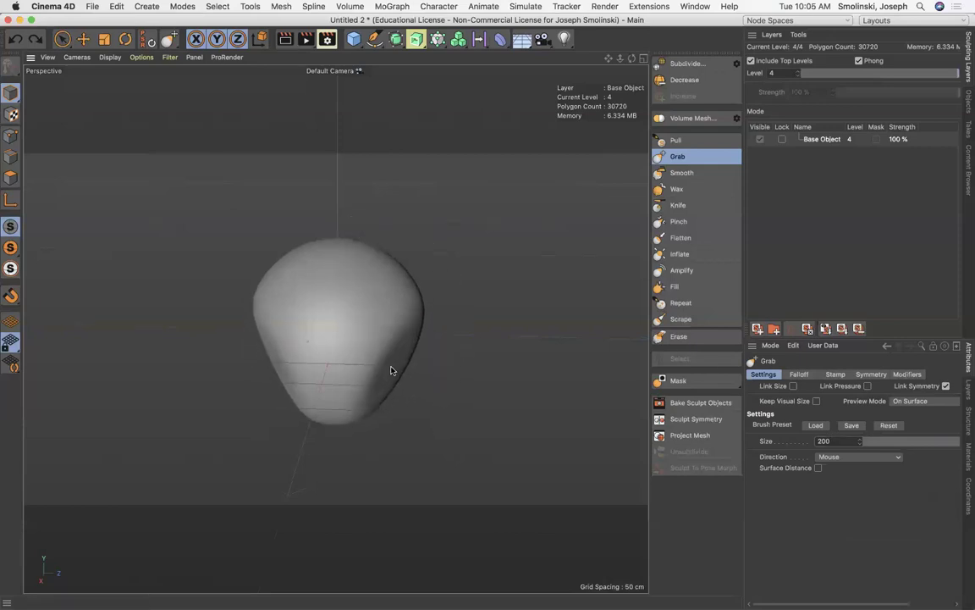
pyautogui.moveTo(415, 301); pyautogui.dragTo(407, 302)
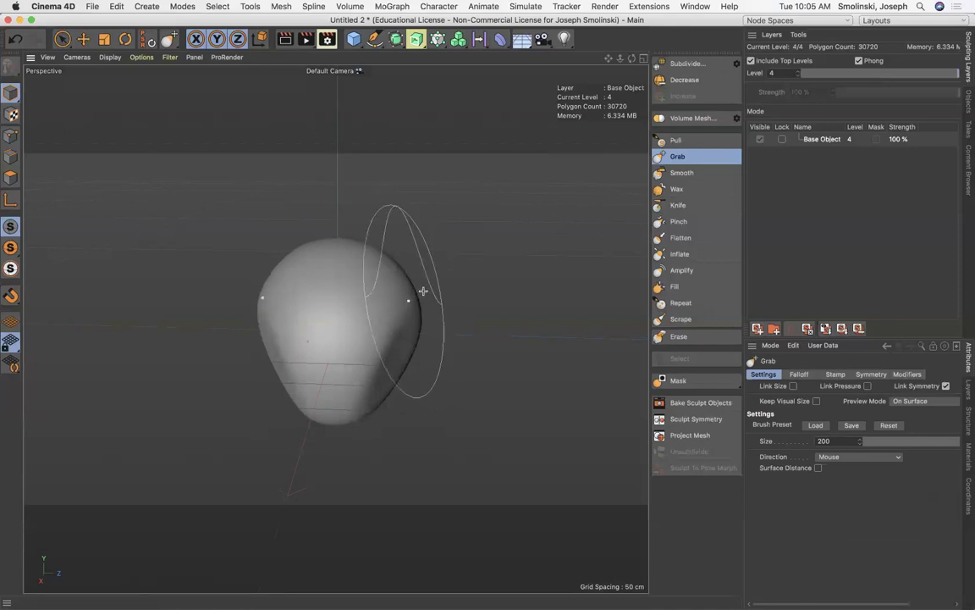
pyautogui.moveTo(632, 58); pyautogui.dragTo(635, 59)
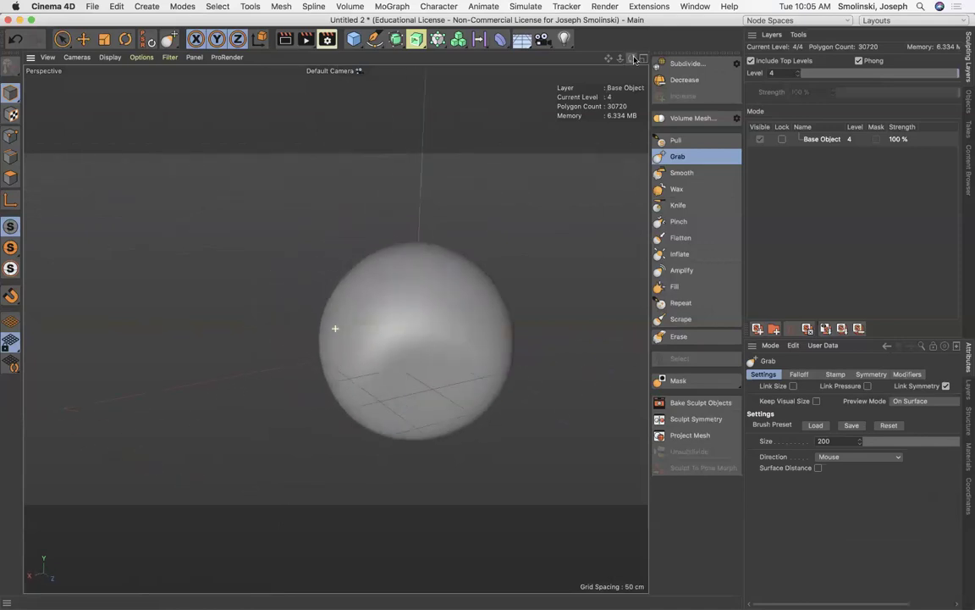
pyautogui.moveTo(483, 400); pyautogui.dragTo(472, 369)
pyautogui.moveTo(450, 421)
pyautogui.mouseDown()
pyautogui.moveTo(435, 394)
pyautogui.moveTo(469, 370)
pyautogui.moveTo(459, 361)
pyautogui.moveTo(495, 364)
pyautogui.mouseUp()
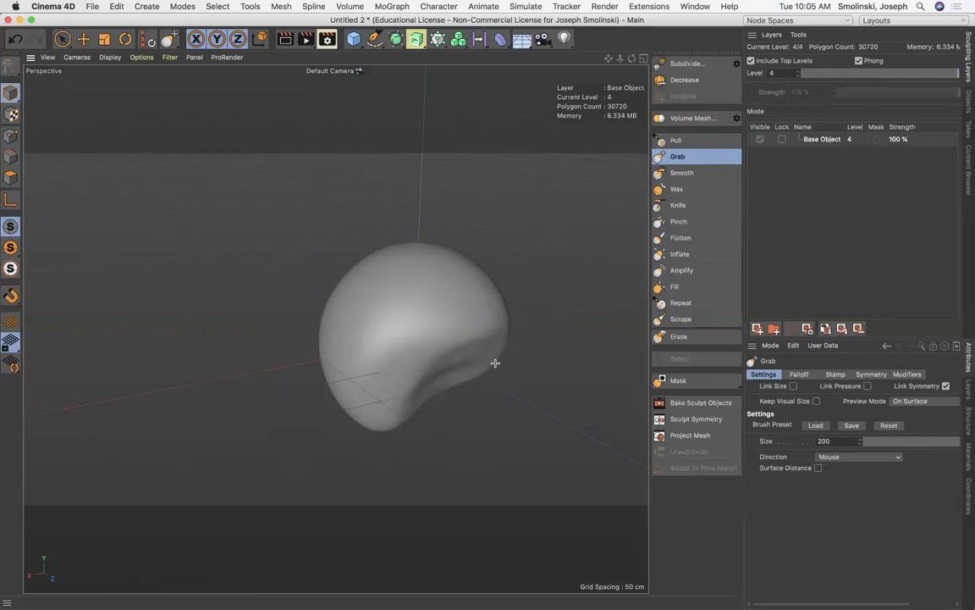
pyautogui.moveTo(632, 59); pyautogui.dragTo(632, 65)
pyautogui.moveTo(527, 418); pyautogui.dragTo(514, 398)
pyautogui.moveTo(444, 436); pyautogui.dragTo(437, 424)
# Refine the front and side contours of the tapered head with further mirrored Grab strokes.
pyautogui.moveTo(631, 60); pyautogui.dragTo(711, 61)
pyautogui.moveTo(336, 329); pyautogui.dragTo(382, 295)
pyautogui.moveTo(364, 357); pyautogui.dragTo(373, 363)
pyautogui.moveTo(394, 322); pyautogui.dragTo(387, 325)
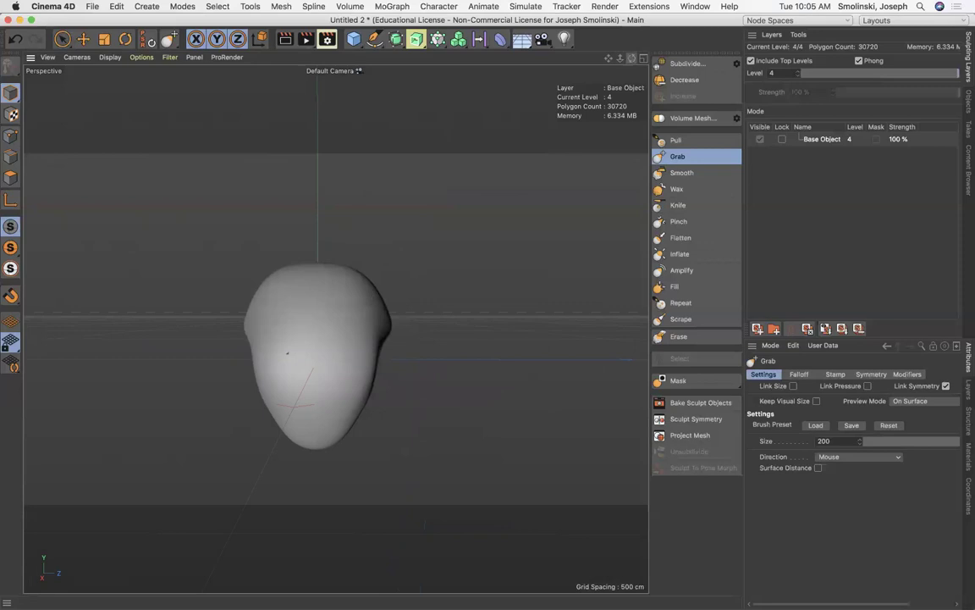
# Switch to the Pull brush and set its size to 60.
pyautogui.moveTo(632, 59); pyautogui.dragTo(508, 72)
pyautogui.keyDown('alt'); pyautogui.moveTo(335, 328); pyautogui.dragTo(334, 328); pyautogui.keyUp('alt')
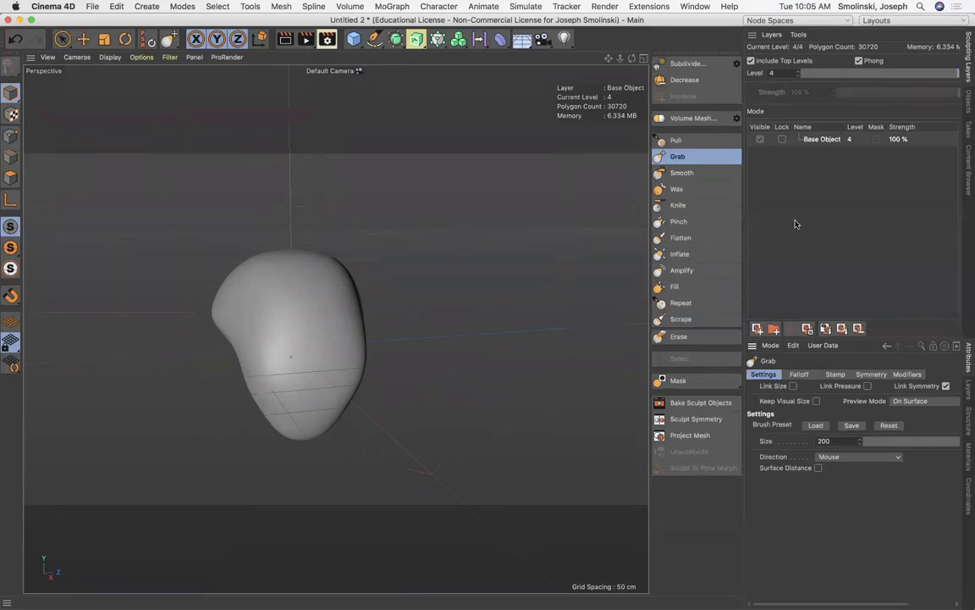
pyautogui.click(676, 141)
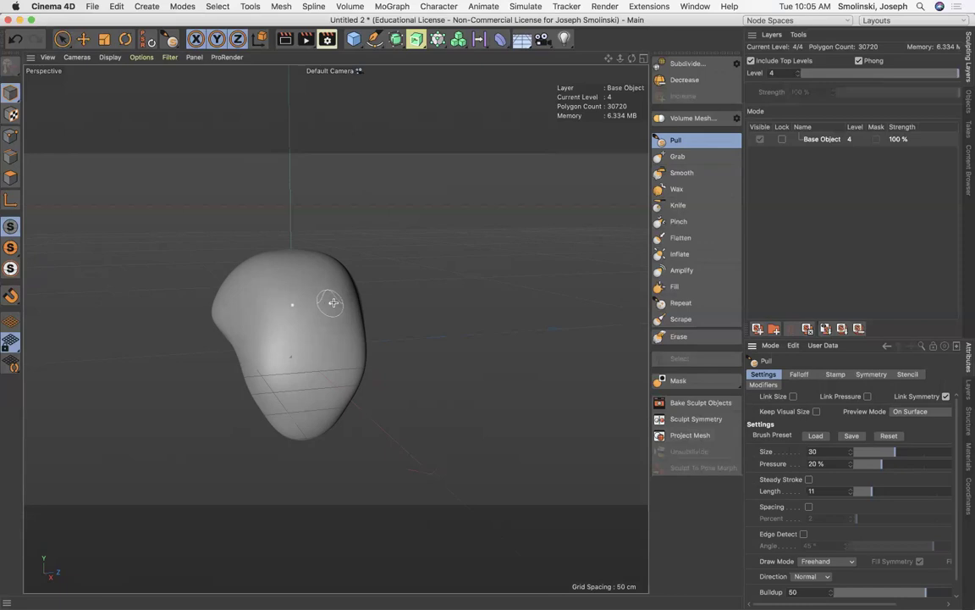
pyautogui.click(817, 452)
pyautogui.press('BackSpace')
pyautogui.press('BackSpace')
pyautogui.write('80')
pyautogui.press('Return')
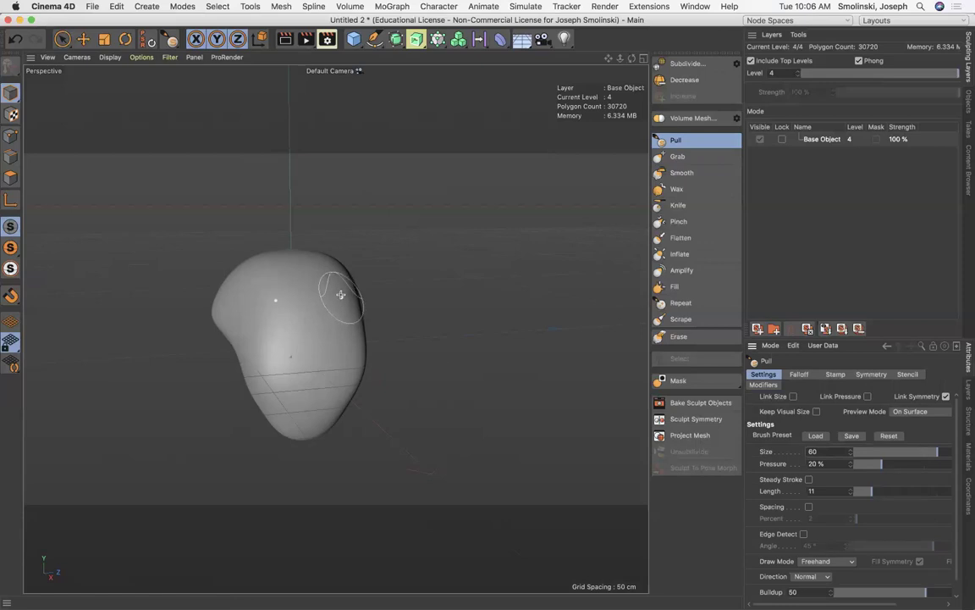
# Try raising two mirrored bulges on the upper face with the Pull brush, inspect them and undo the stroke.
pyautogui.moveTo(357, 294); pyautogui.dragTo(329, 296)
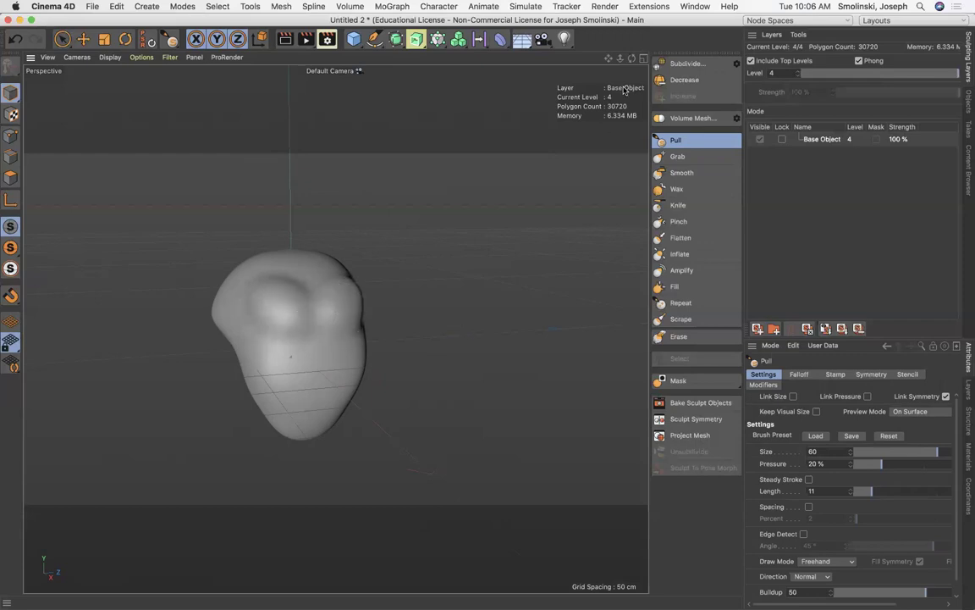
pyautogui.moveTo(632, 58); pyautogui.dragTo(551, 59)
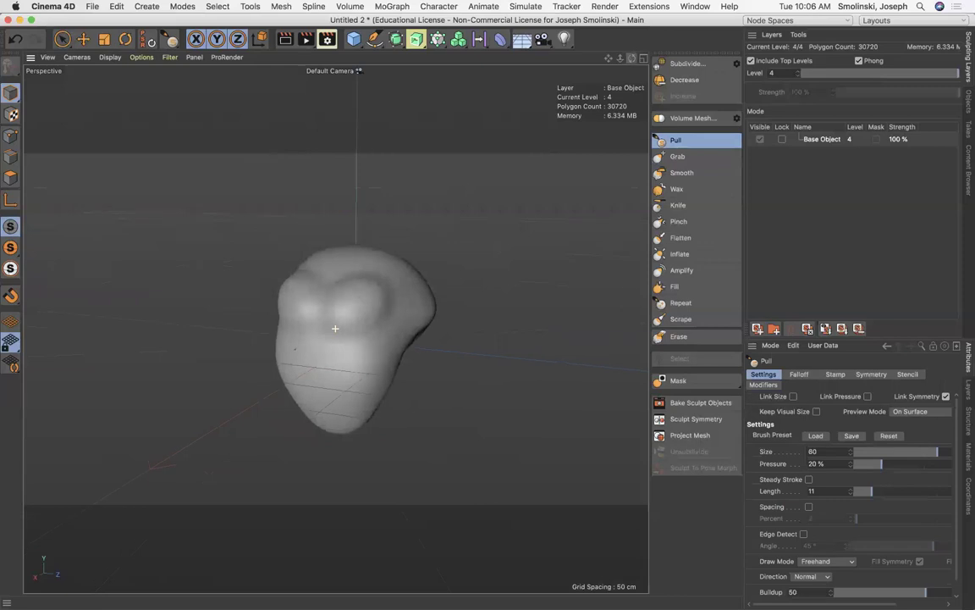
pyautogui.press('super+z')
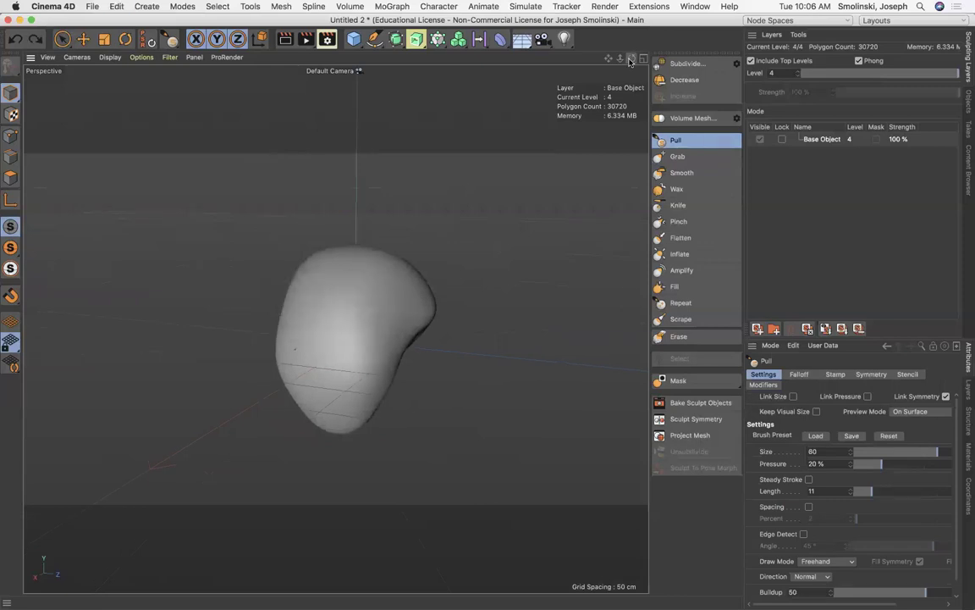
# Set the Pull brush's pressure to 80 %.
pyautogui.doubleClick(827, 463)
pyautogui.write('80')
pyautogui.press('Return')
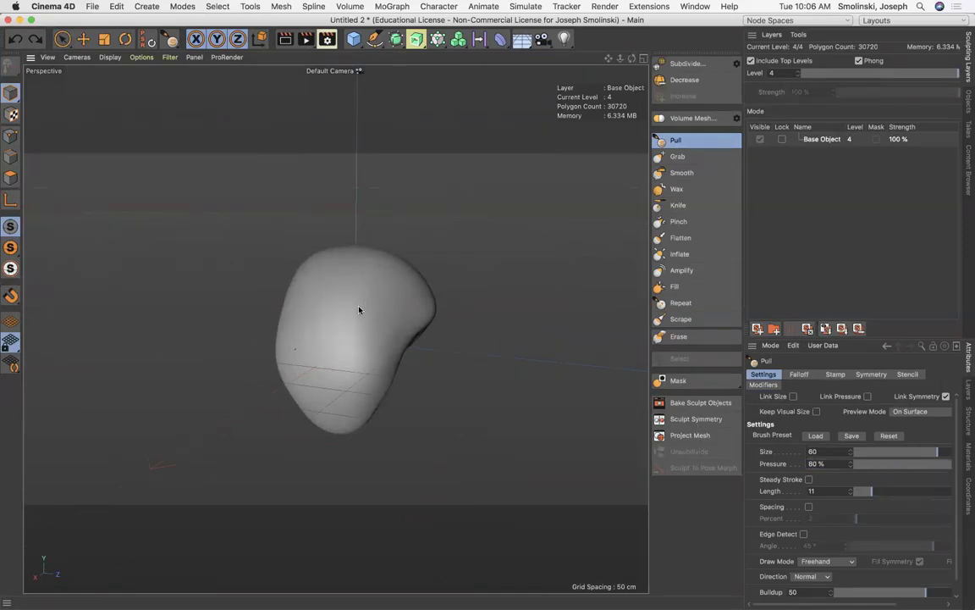
# Try raising mirrored round eye bulges and vertical ridges on the face with the stronger Pull brush, undoing each stroke.
pyautogui.moveTo(369, 315)
pyautogui.mouseDown()
pyautogui.moveTo(379, 328)
pyautogui.moveTo(381, 311)
pyautogui.moveTo(365, 315)
pyautogui.moveTo(386, 307)
pyautogui.moveTo(368, 313)
pyautogui.mouseUp()
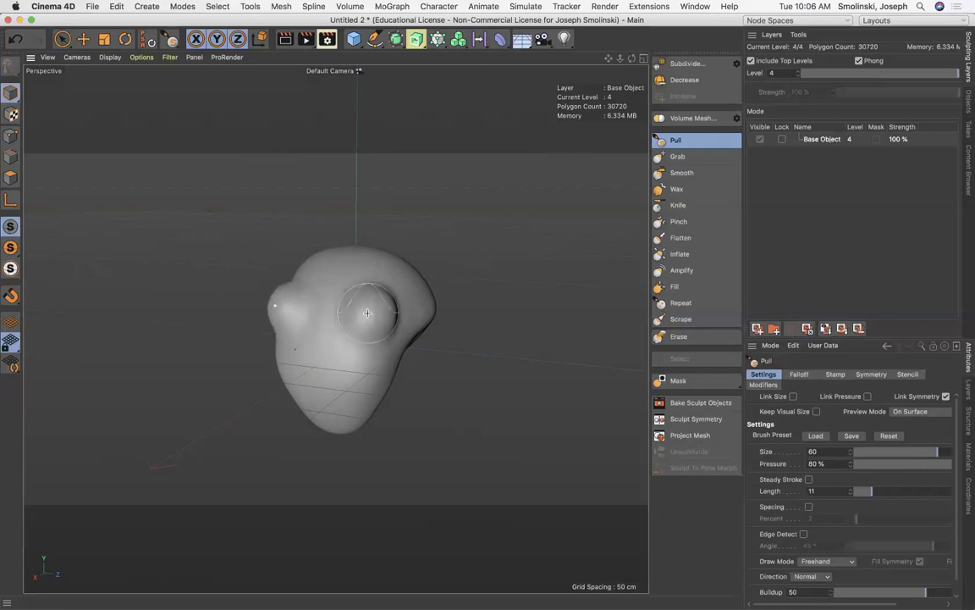
pyautogui.press('super+z')
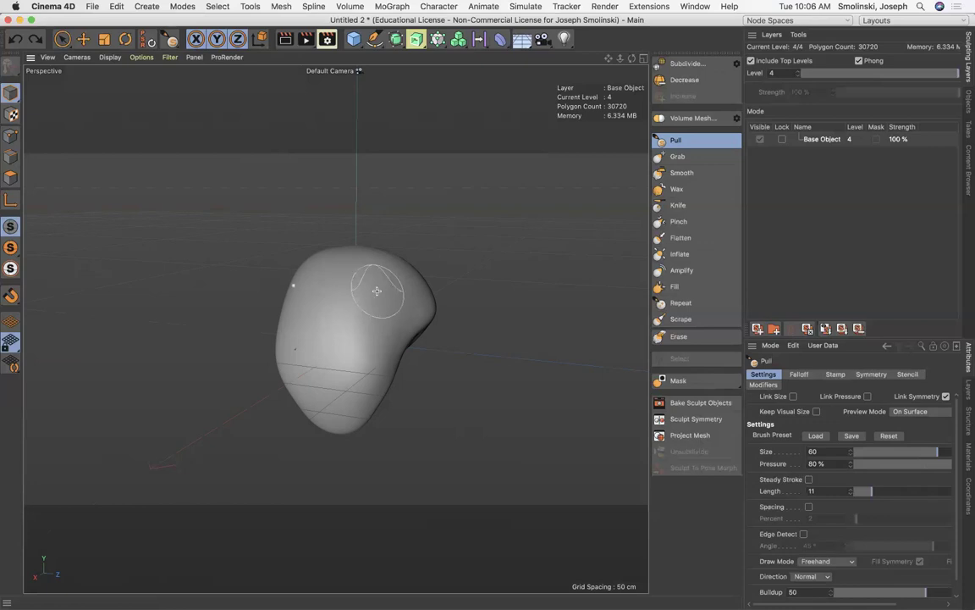
pyautogui.moveTo(375, 296)
pyautogui.mouseDown()
pyautogui.moveTo(354, 338)
pyautogui.moveTo(381, 285)
pyautogui.moveTo(366, 336)
pyautogui.moveTo(368, 295)
pyautogui.mouseUp()
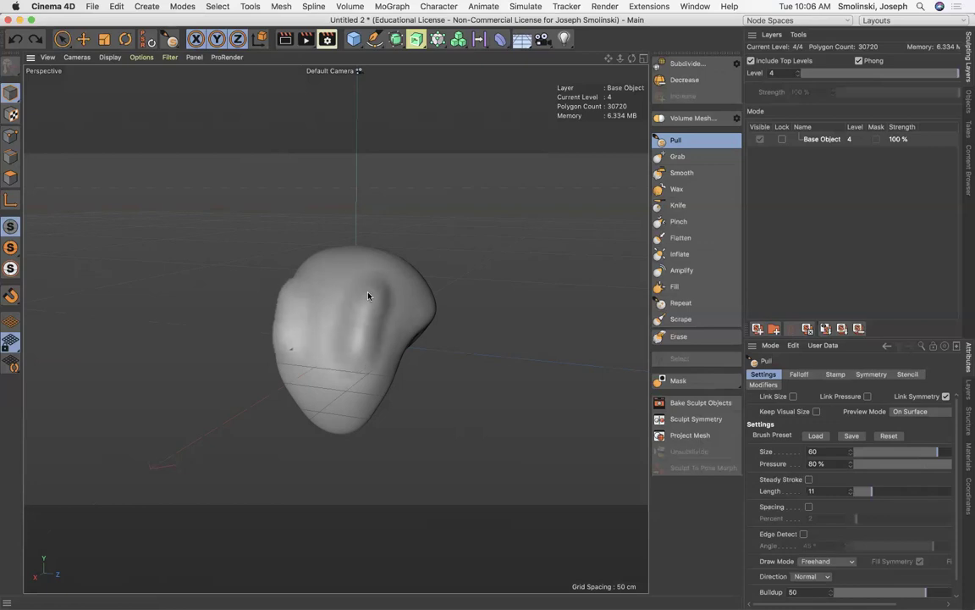
pyautogui.press('Delete')
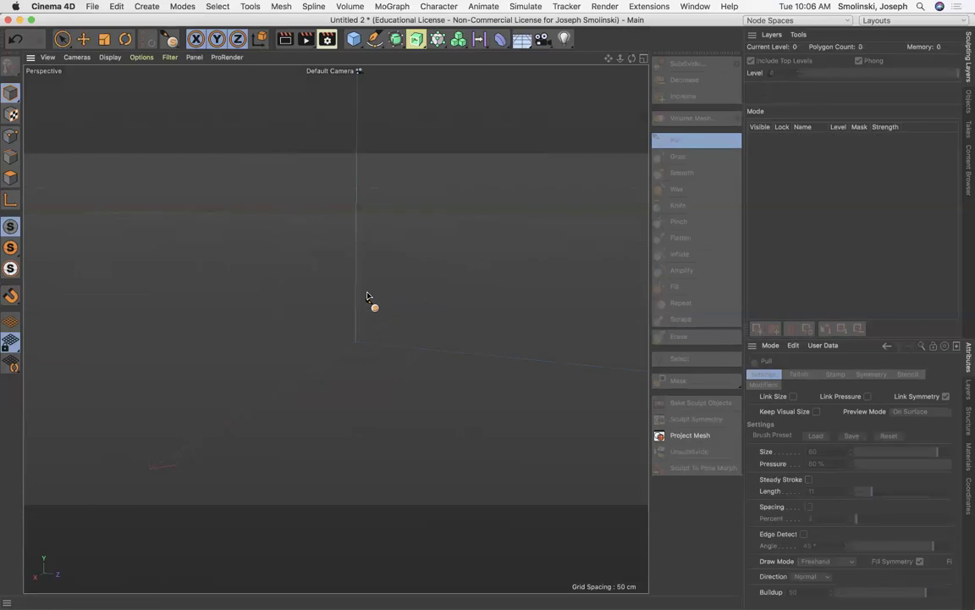
pyautogui.press('super+z')
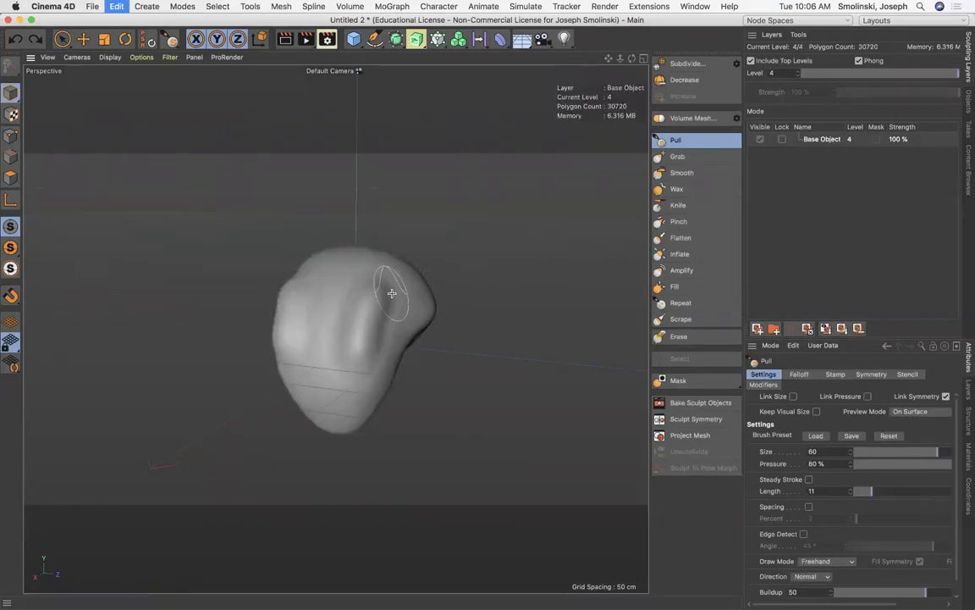
pyautogui.press('super+z')
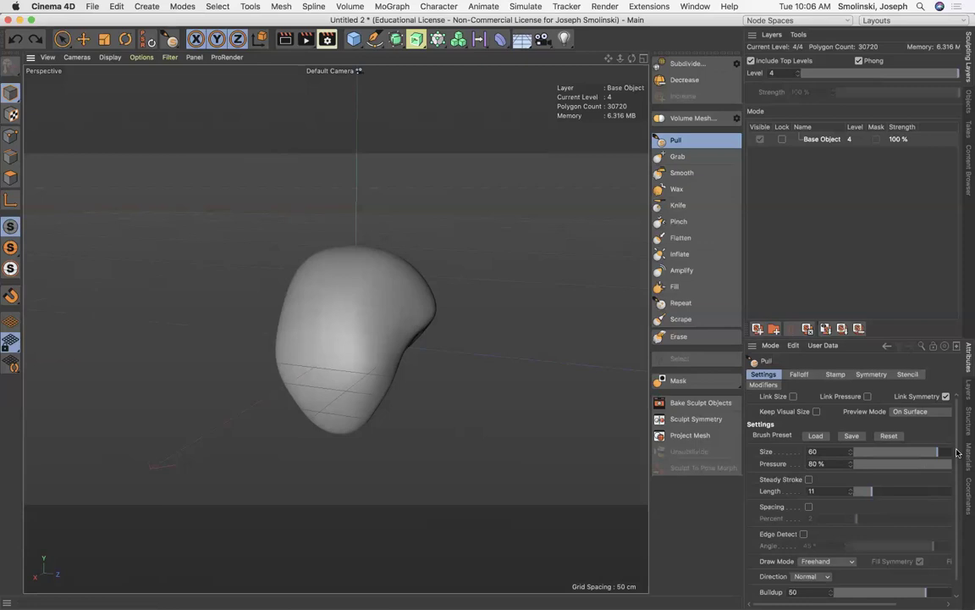
# Turn on Invert for the Pull brush and try denting two mirrored eye sockets at size 60, undoing the strokes.
pyautogui.scroll(-1, 956, 453)
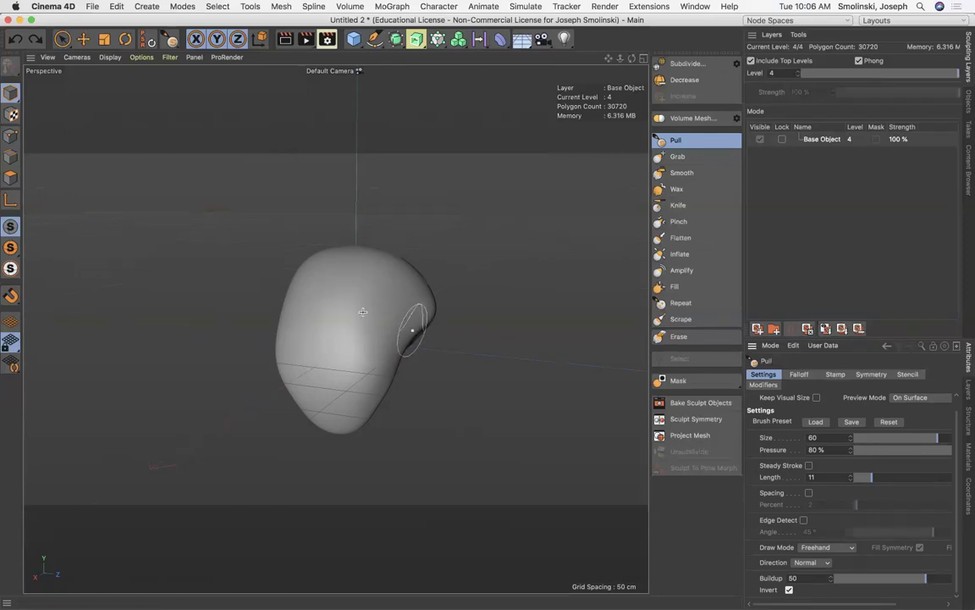
pyautogui.moveTo(632, 58); pyautogui.dragTo(718, 58)
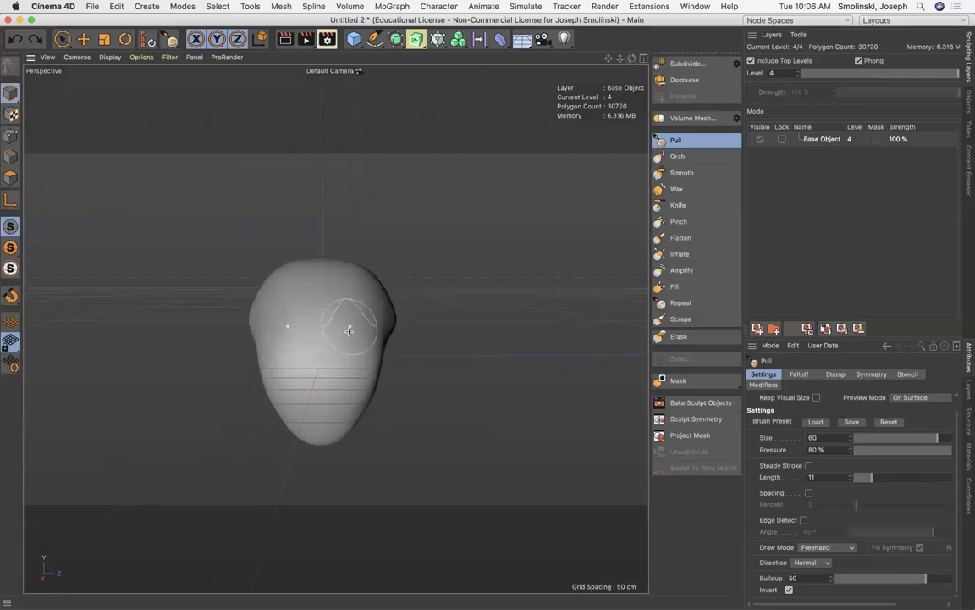
pyautogui.moveTo(348, 330)
pyautogui.mouseDown()
pyautogui.moveTo(343, 347)
pyautogui.moveTo(337, 333)
pyautogui.moveTo(348, 344)
pyautogui.mouseUp()
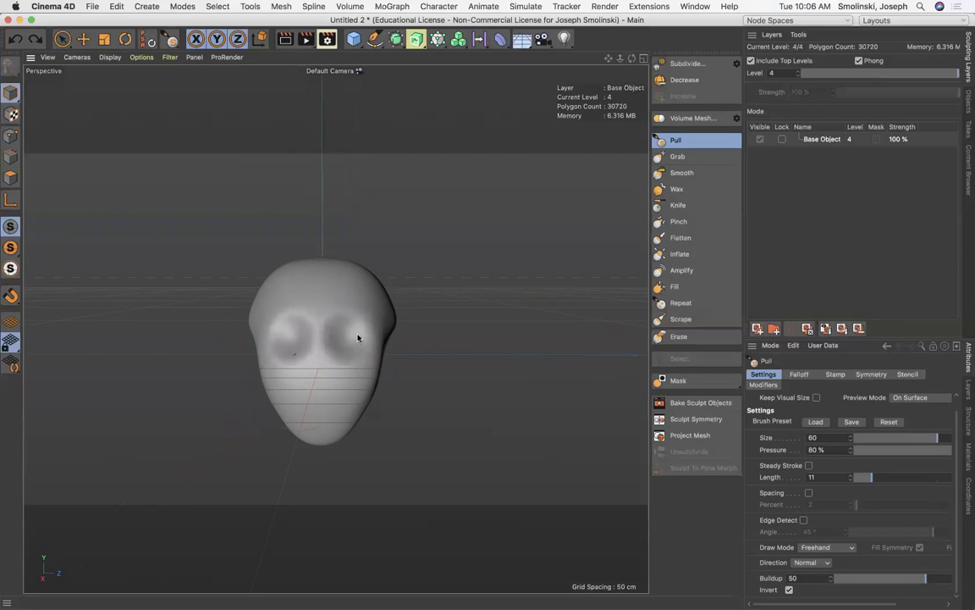
pyautogui.moveTo(357, 337)
pyautogui.mouseDown()
pyautogui.moveTo(335, 342)
pyautogui.moveTo(357, 336)
pyautogui.mouseUp()
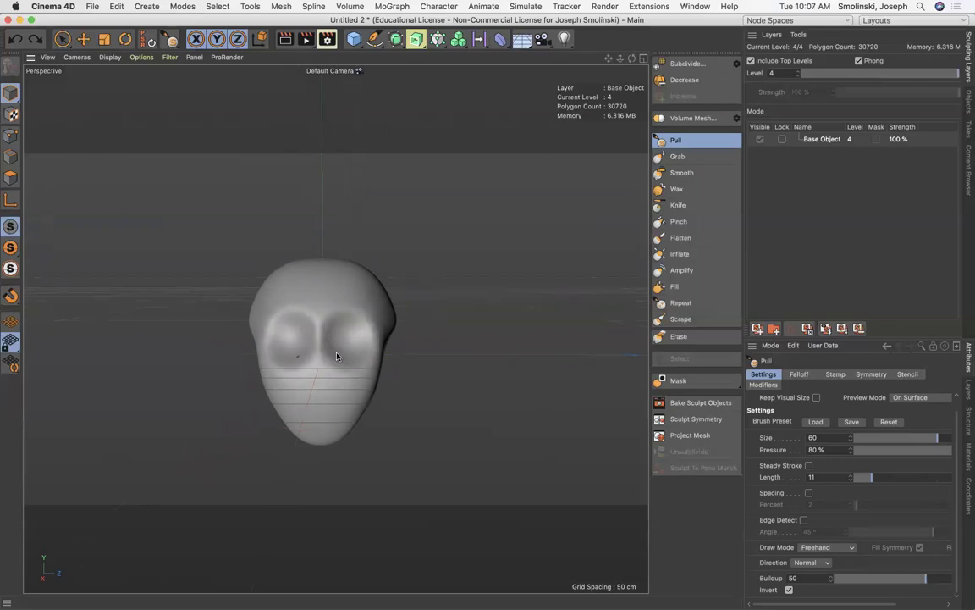
pyautogui.press('super+z')
pyautogui.press('super+z')
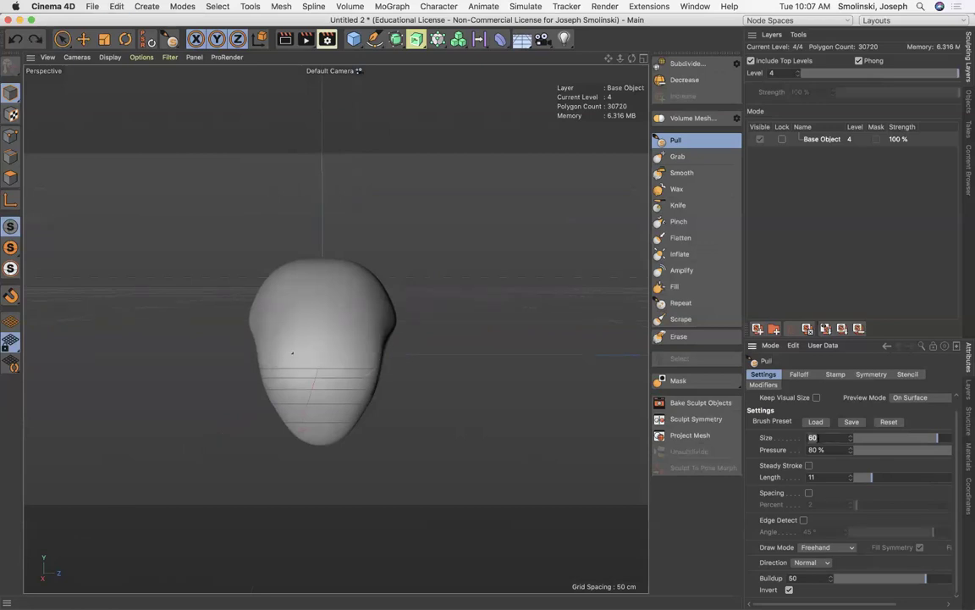
# Set the Pull brush's size to 40 and press two smaller mirrored eye sockets into the face.
pyautogui.press('Return')
pyautogui.moveTo(344, 340)
pyautogui.mouseDown()
pyautogui.moveTo(335, 356)
pyautogui.moveTo(355, 341)
pyautogui.moveTo(348, 370)
pyautogui.moveTo(350, 341)
pyautogui.mouseUp()
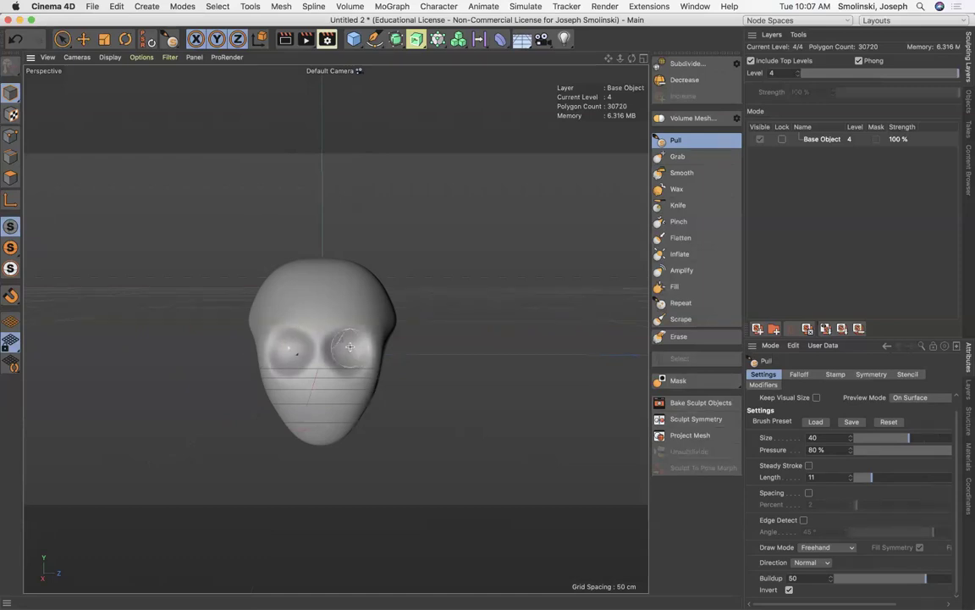
# Try denting a mirrored nose cavity below the eye sockets with the inverted Pull brush at size 15, undoing the strokes.
pyautogui.scroll(3, 335, 328)
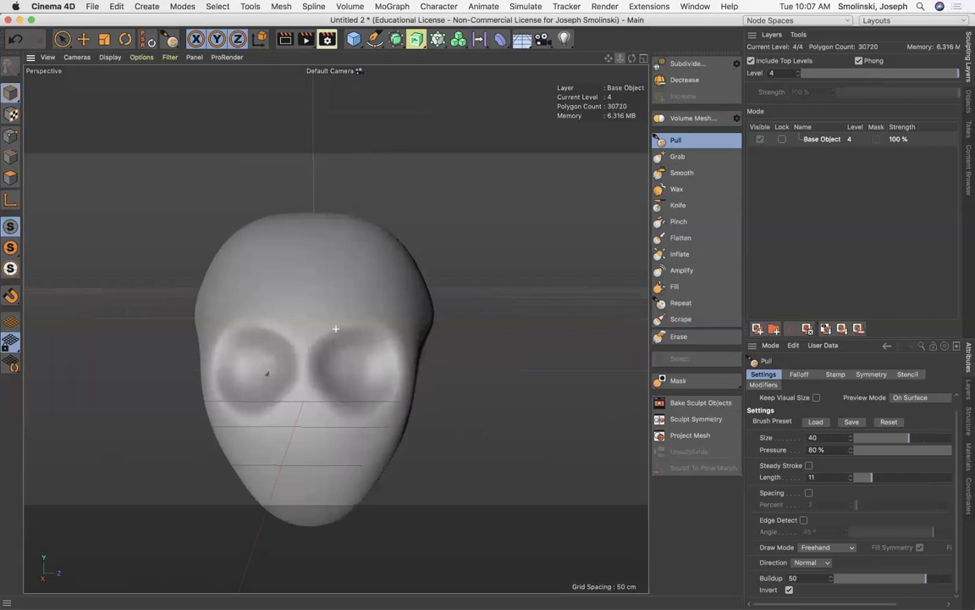
pyautogui.scroll(1, 336, 328)
pyautogui.keyDown('alt'); pyautogui.moveTo(335, 329); pyautogui.dragTo(362, 248, button='middle'); pyautogui.keyUp('alt')
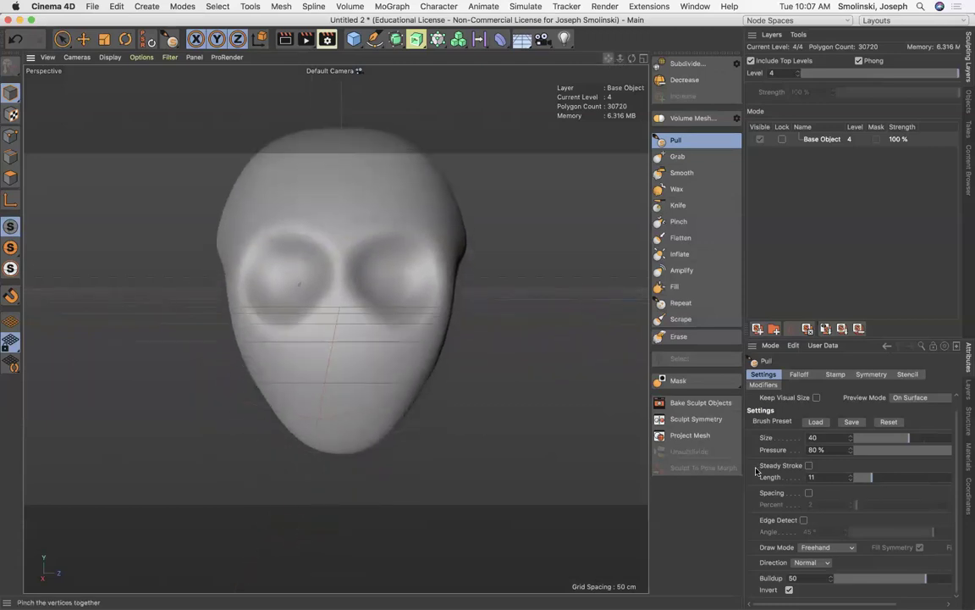
pyautogui.doubleClick(818, 437)
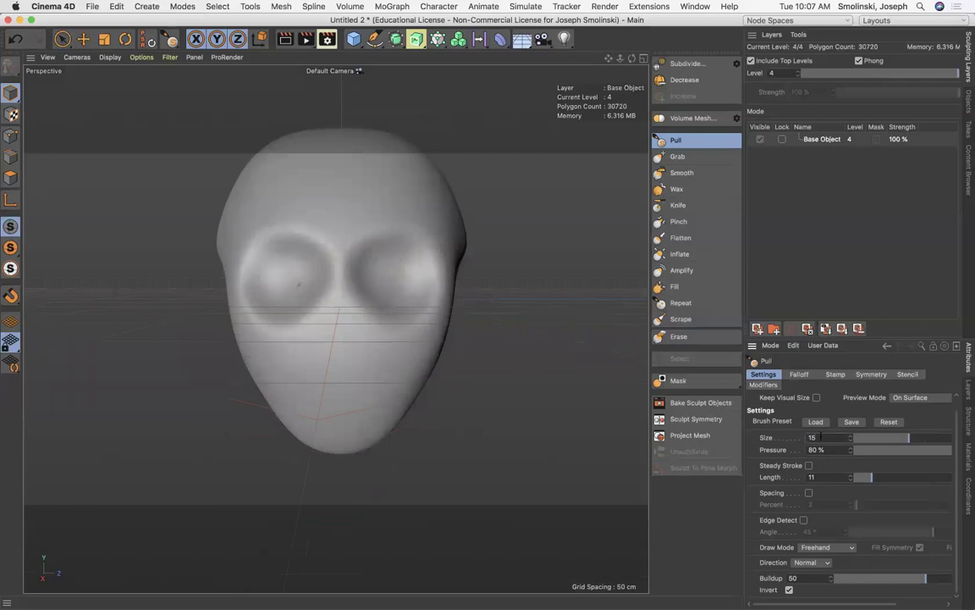
pyautogui.press('Return')
pyautogui.moveTo(355, 363); pyautogui.dragTo(352, 350)
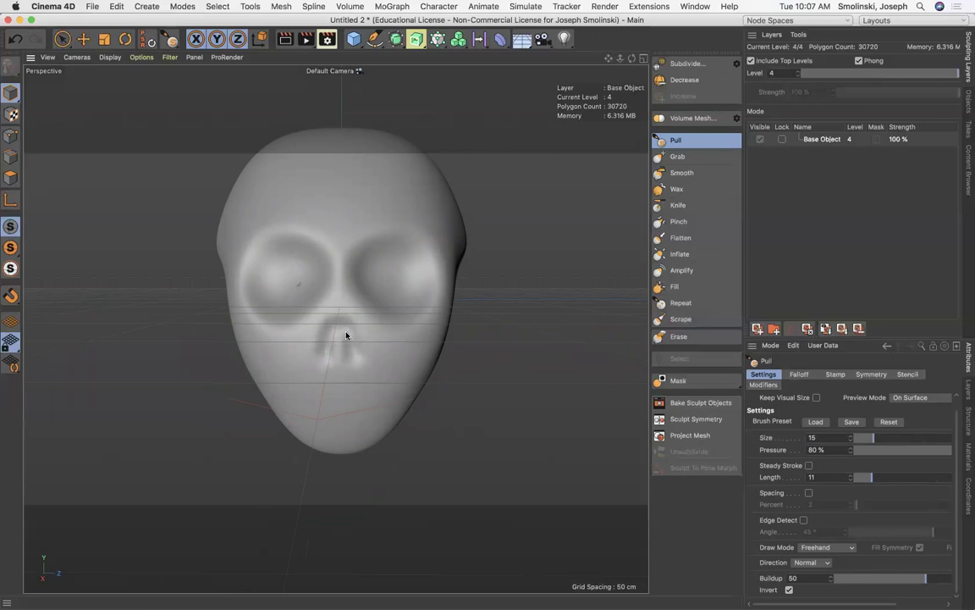
pyautogui.moveTo(347, 336); pyautogui.dragTo(347, 338)
pyautogui.press('super+z')
pyautogui.press('super+z')
pyautogui.press('super+z')
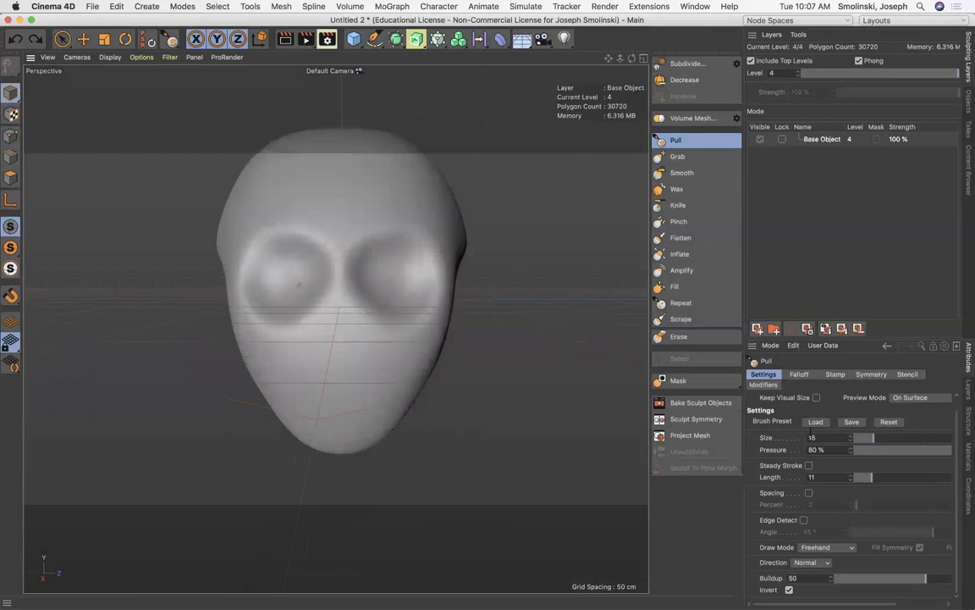
# Set the Pull brush's size to 10 and carve a mirrored nose cavity between and below the eye sockets.
pyautogui.doubleClick(812, 437)
pyautogui.write('10')
pyautogui.click(357, 361)
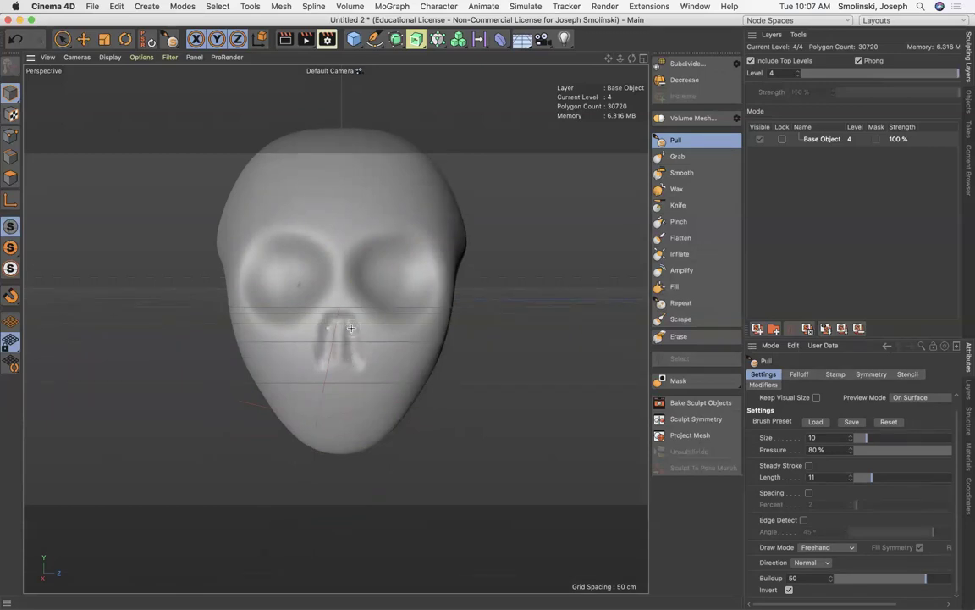
# Subdivide the head mesh twice, up to level 6.
pyautogui.click(690, 66)
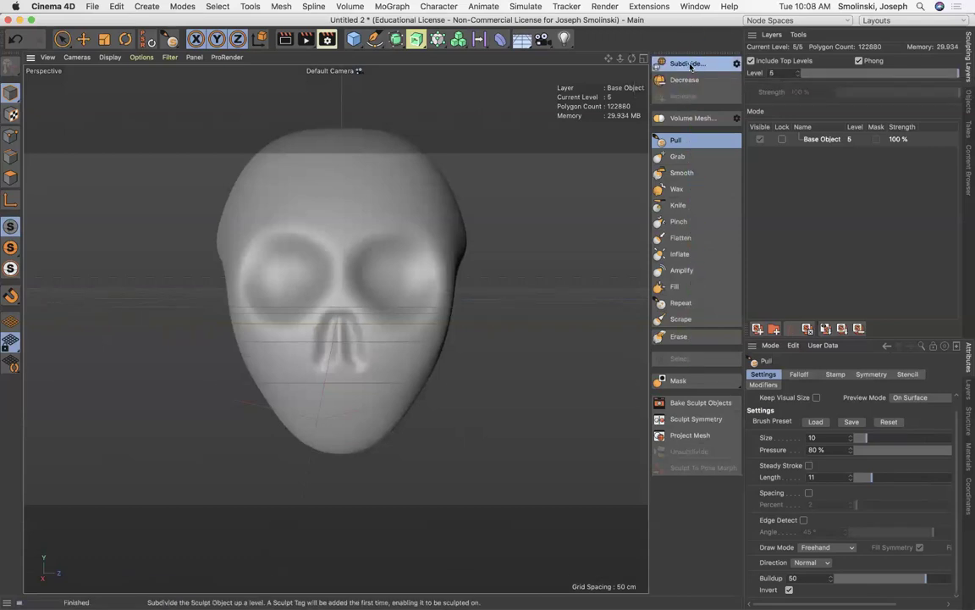
pyautogui.click(690, 66)
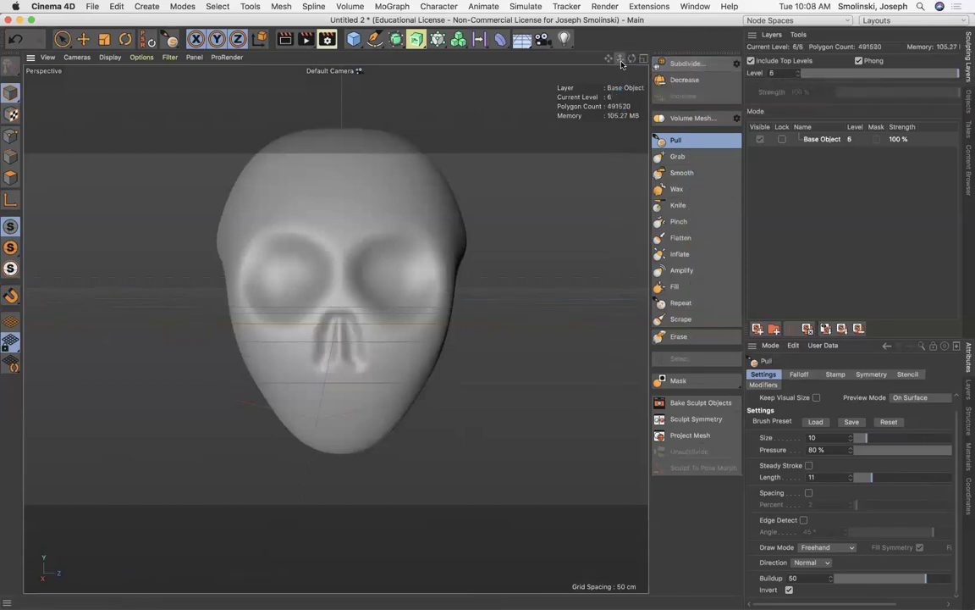
# Deepen the two nostril hollows and carve sharper-edged recesses inside both eye sockets with the inverted Pull brush.
pyautogui.moveTo(620, 59); pyautogui.dragTo(644, 60)
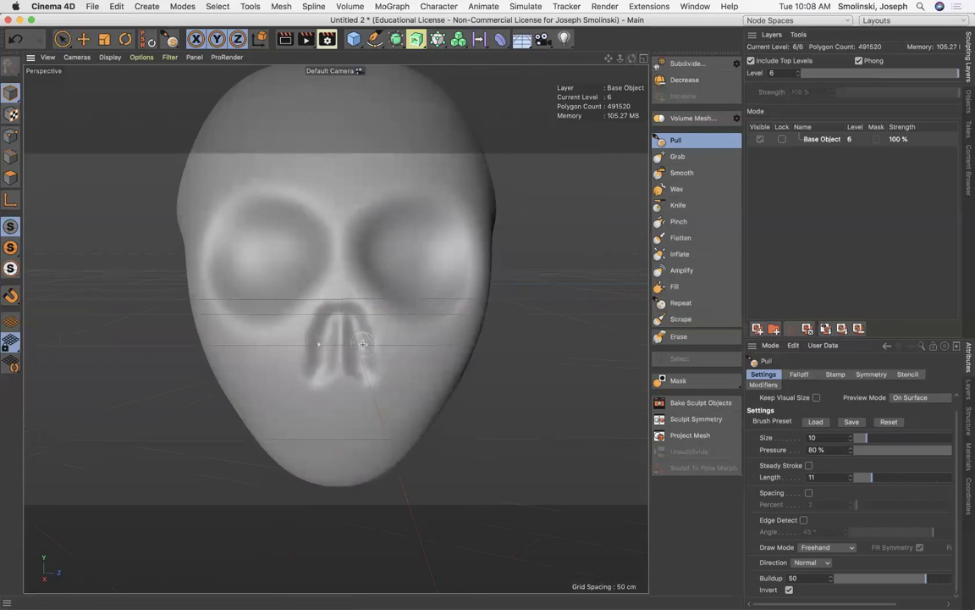
pyautogui.moveTo(362, 348)
pyautogui.mouseDown()
pyautogui.moveTo(360, 363)
pyautogui.moveTo(345, 310)
pyautogui.mouseUp()
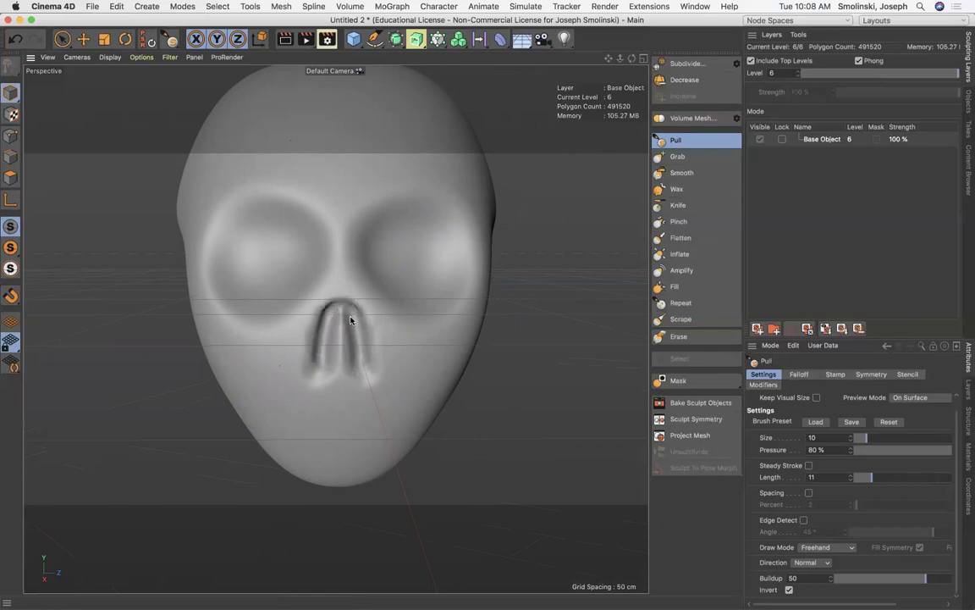
pyautogui.moveTo(357, 361)
pyautogui.mouseDown()
pyautogui.moveTo(365, 370)
pyautogui.moveTo(360, 331)
pyautogui.mouseUp()
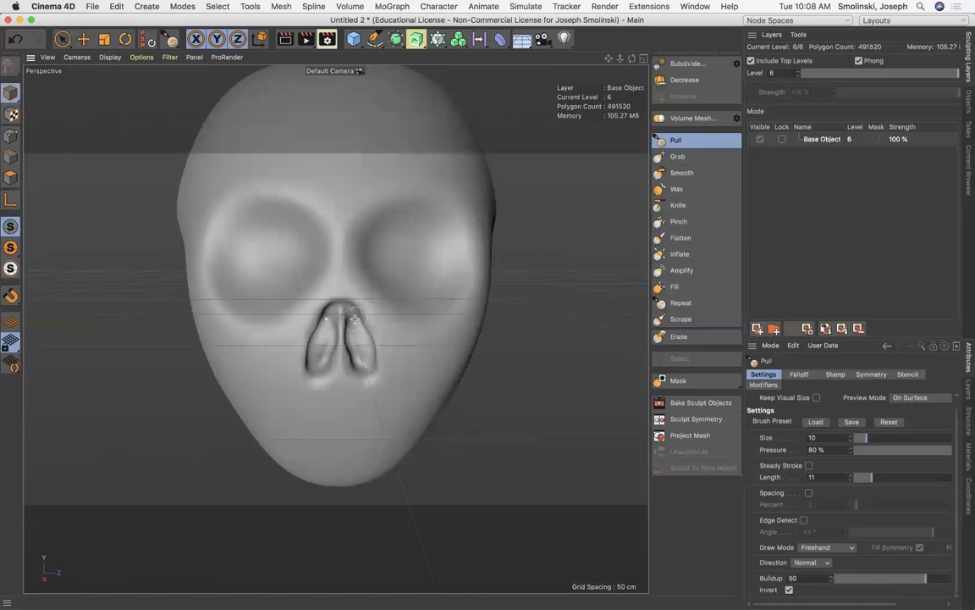
pyautogui.moveTo(399, 241)
pyautogui.mouseDown()
pyautogui.moveTo(415, 288)
pyautogui.moveTo(424, 246)
pyautogui.moveTo(401, 256)
pyautogui.moveTo(403, 274)
pyautogui.moveTo(428, 213)
pyautogui.moveTo(442, 247)
pyautogui.moveTo(409, 284)
pyautogui.moveTo(388, 250)
pyautogui.moveTo(434, 233)
pyautogui.moveTo(438, 277)
pyautogui.moveTo(403, 255)
pyautogui.moveTo(402, 237)
pyautogui.moveTo(394, 254)
pyautogui.moveTo(396, 286)
pyautogui.moveTo(435, 283)
pyautogui.moveTo(453, 247)
pyautogui.moveTo(409, 225)
pyautogui.moveTo(392, 232)
pyautogui.mouseUp()
# Widen and square off the mirrored eye sockets and spread the nostril edges slightly with the Grab brush at size 40.
pyautogui.click(677, 156)
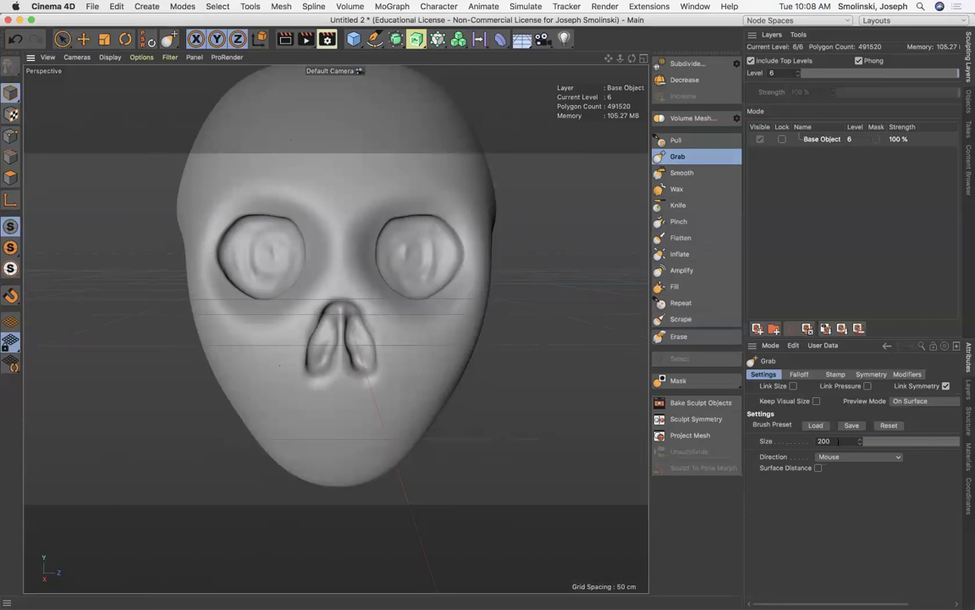
pyautogui.click(838, 442)
pyautogui.write('40')
pyautogui.press('Return')
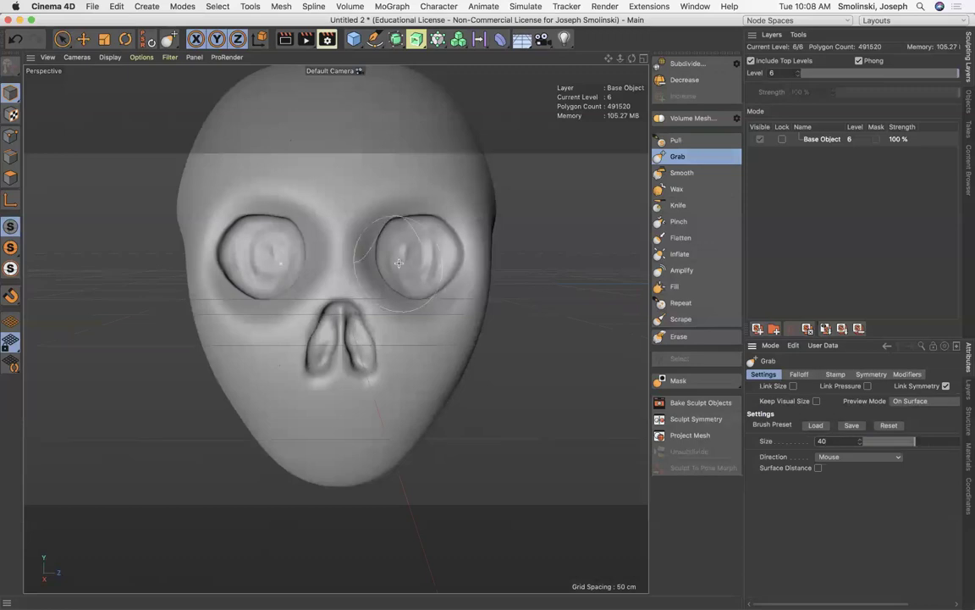
pyautogui.moveTo(378, 258)
pyautogui.mouseDown()
pyautogui.moveTo(368, 256)
pyautogui.moveTo(388, 211)
pyautogui.moveTo(450, 212)
pyautogui.mouseUp()
pyautogui.moveTo(456, 276)
pyautogui.mouseDown()
pyautogui.moveTo(459, 290)
pyautogui.moveTo(398, 290)
pyautogui.mouseUp()
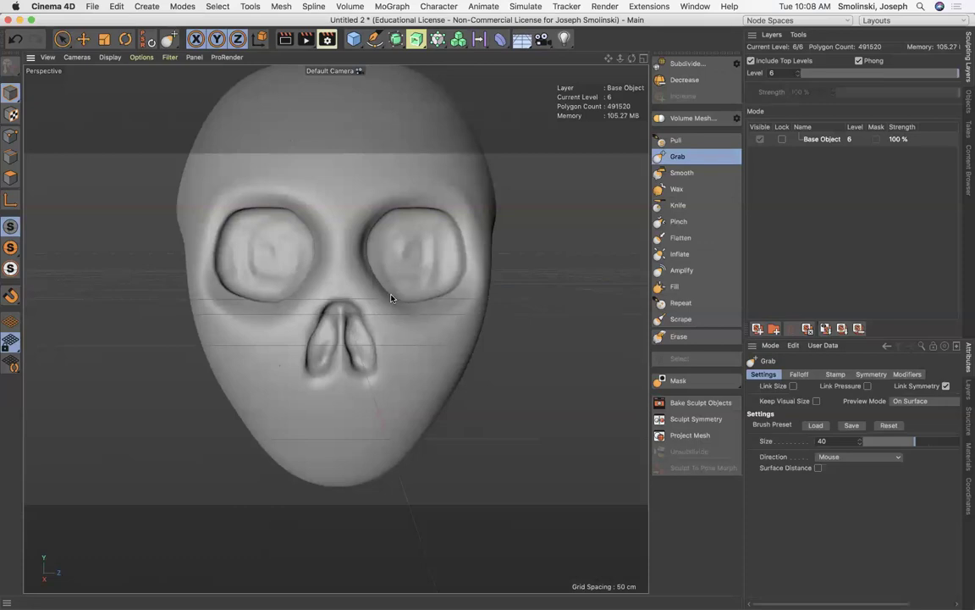
pyautogui.moveTo(367, 234); pyautogui.dragTo(359, 236)
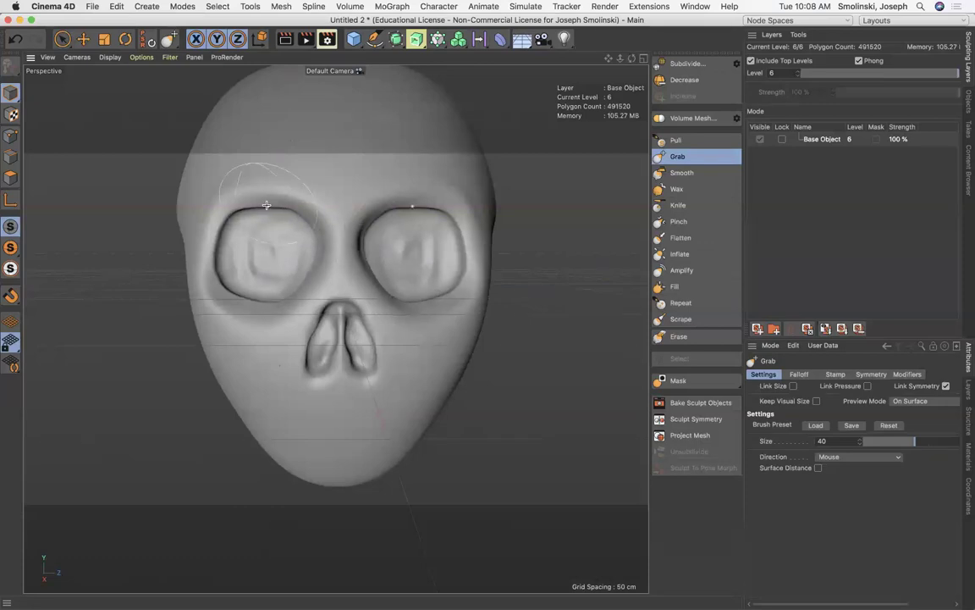
pyautogui.moveTo(317, 355); pyautogui.dragTo(311, 356)
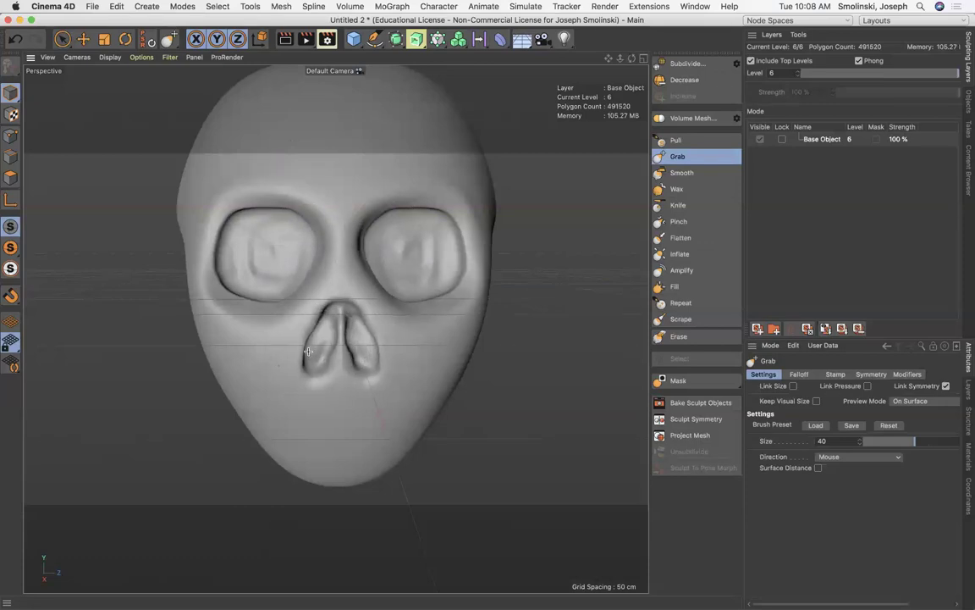
pyautogui.moveTo(369, 286); pyautogui.dragTo(366, 283)
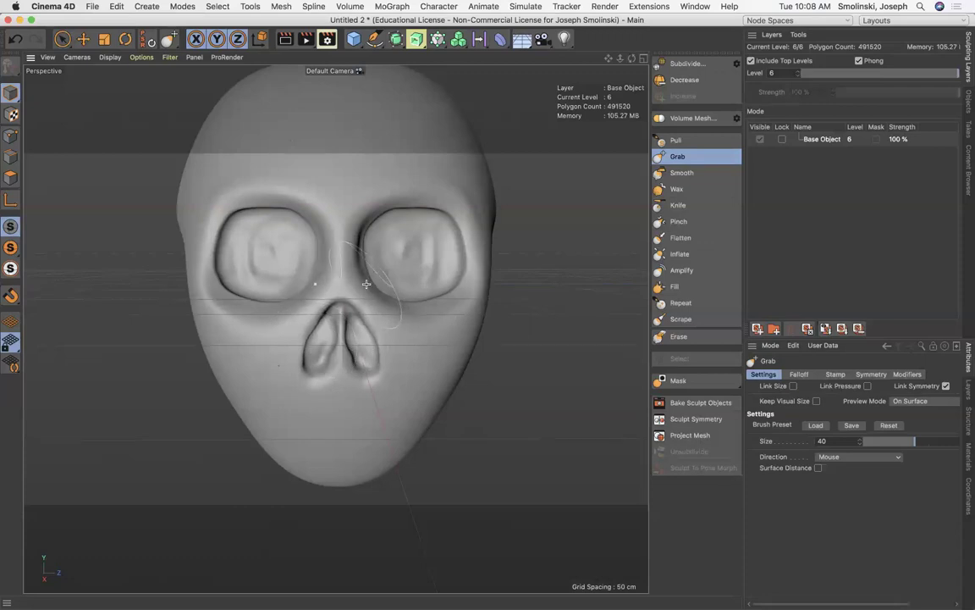
# Set the Grab brush's size to 100 and push in the cheeks, jaw sides and temples symmetrically.
pyautogui.click(836, 440)
pyautogui.write('100')
pyautogui.press('Return')
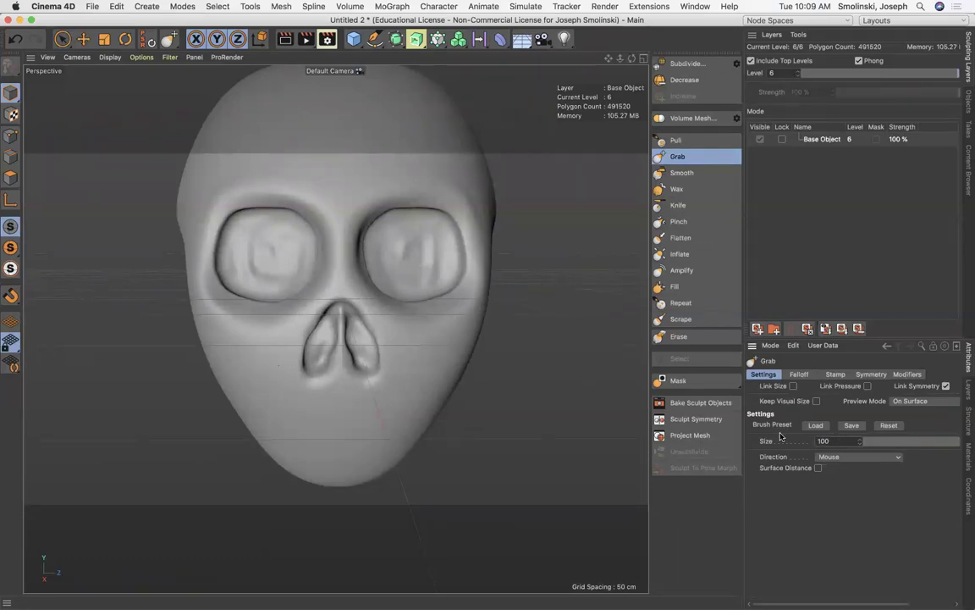
pyautogui.moveTo(447, 384); pyautogui.dragTo(438, 373)
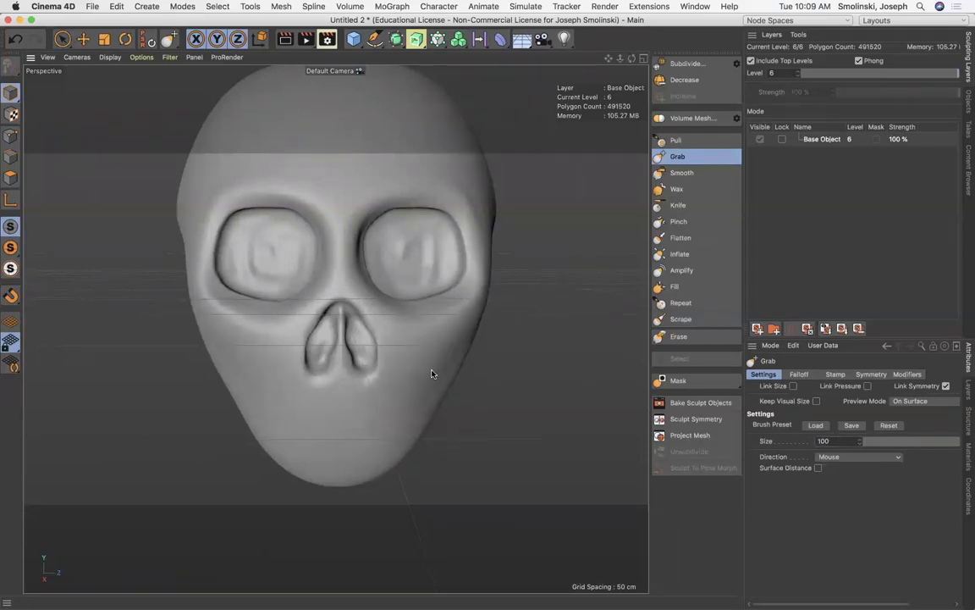
pyautogui.moveTo(422, 424); pyautogui.dragTo(409, 407)
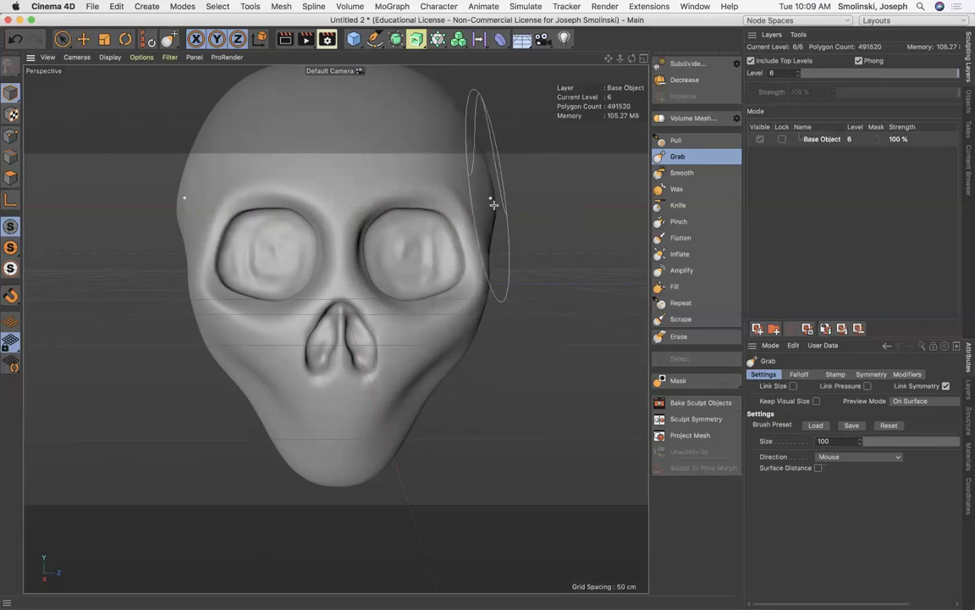
pyautogui.moveTo(492, 202); pyautogui.dragTo(482, 202)
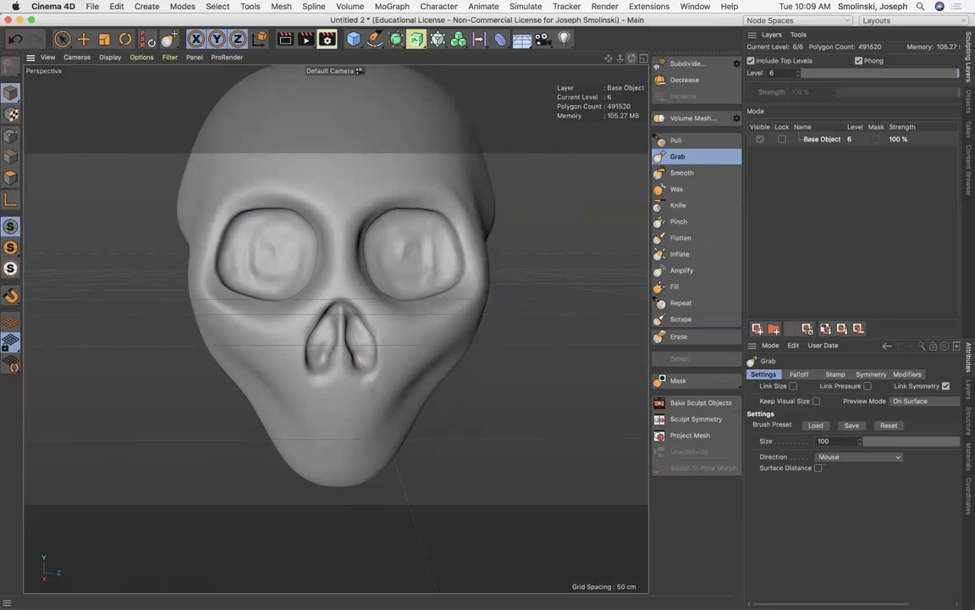
# Reshape the underside of the back of the skull and the rear of the jaw with the Grab brush from the side.
pyautogui.moveTo(632, 58); pyautogui.dragTo(556, 57)
pyautogui.moveTo(620, 58); pyautogui.dragTo(551, 57)
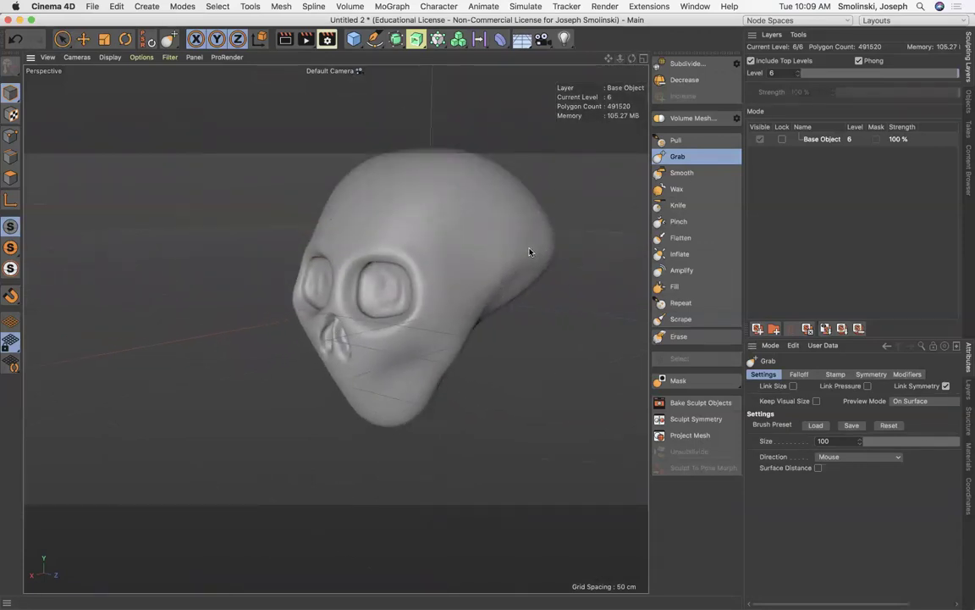
pyautogui.moveTo(529, 251)
pyautogui.mouseDown()
pyautogui.moveTo(448, 339)
pyautogui.moveTo(437, 375)
pyautogui.mouseUp()
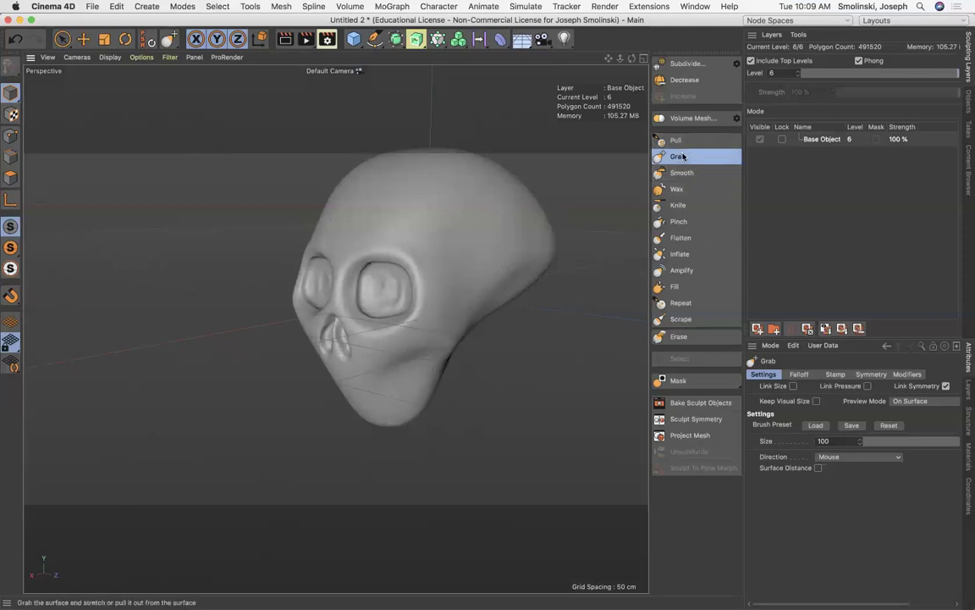
# Check the Grab brush's symmetry settings, return to the Pull brush and turn off Invert.
pyautogui.click(872, 374)
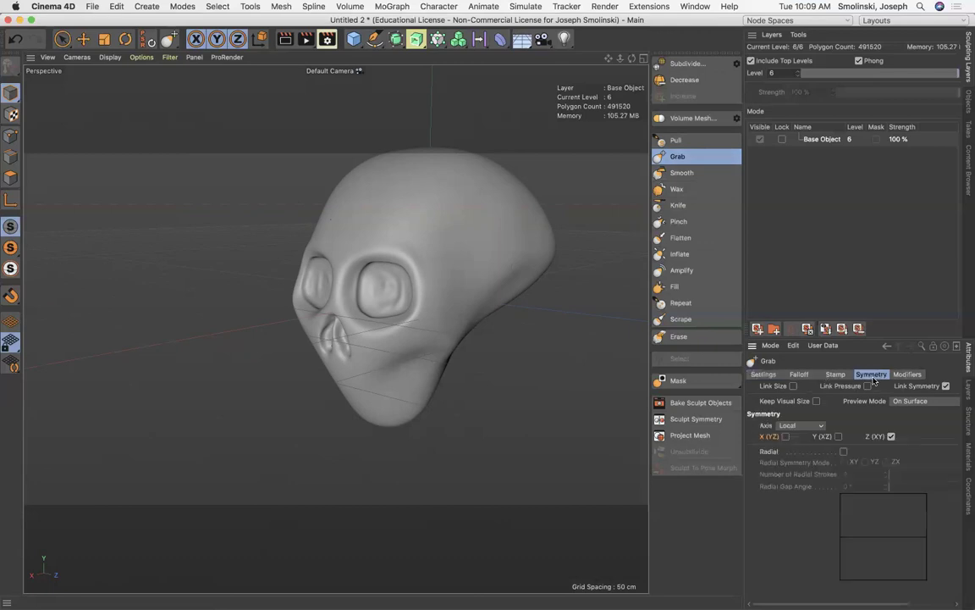
pyautogui.click(763, 374)
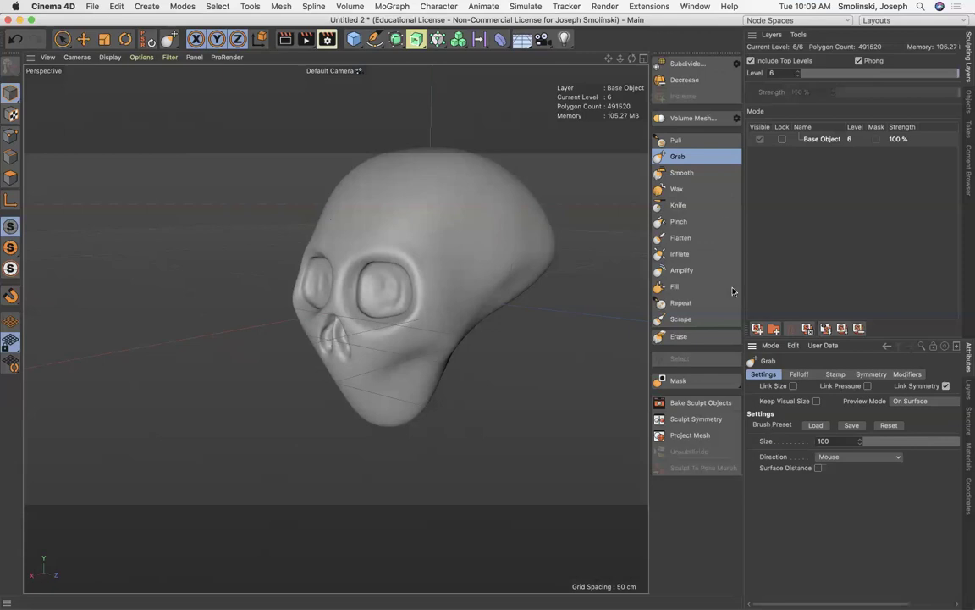
pyautogui.click(688, 141)
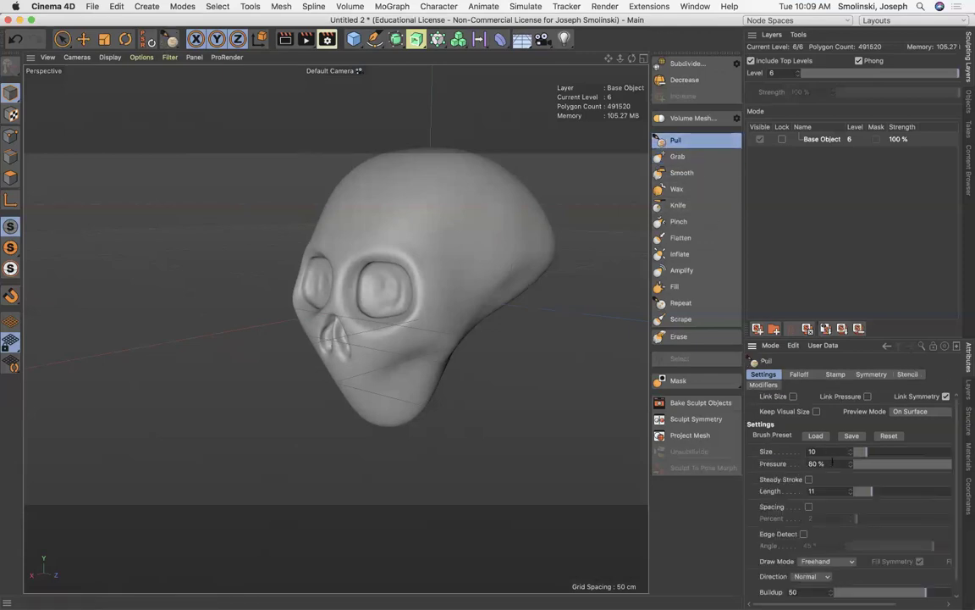
pyautogui.scroll(-1, 793, 432)
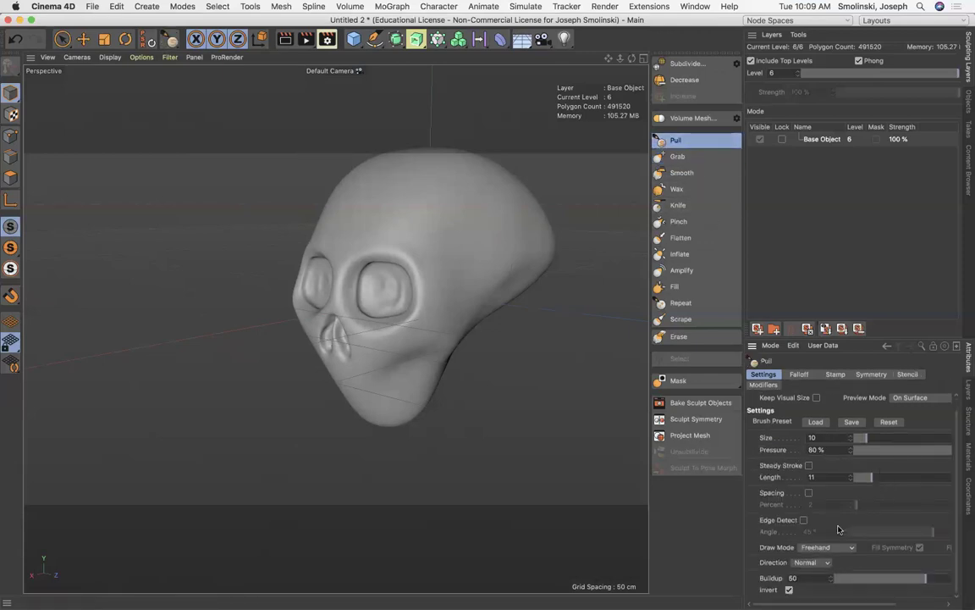
pyautogui.click(790, 589)
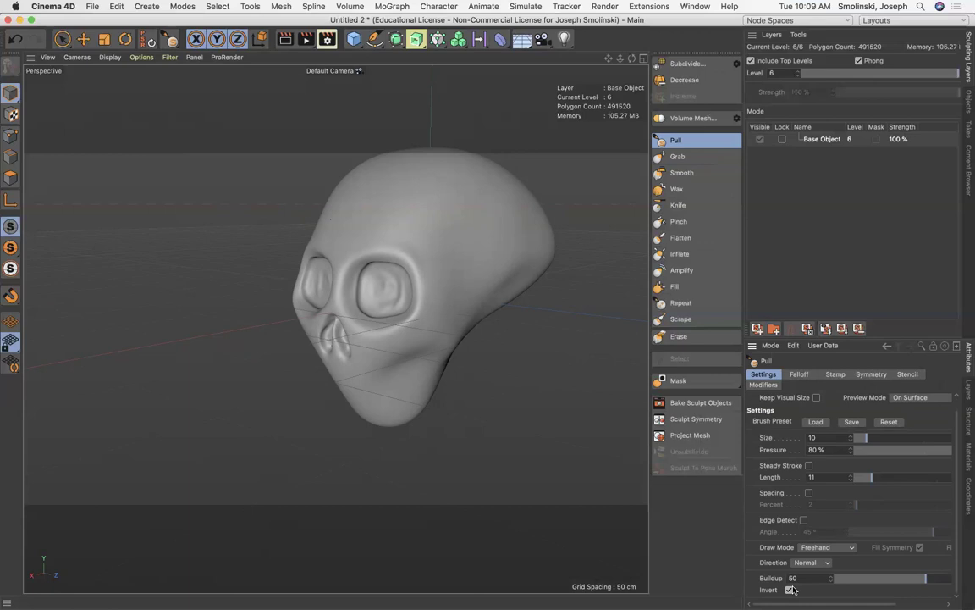